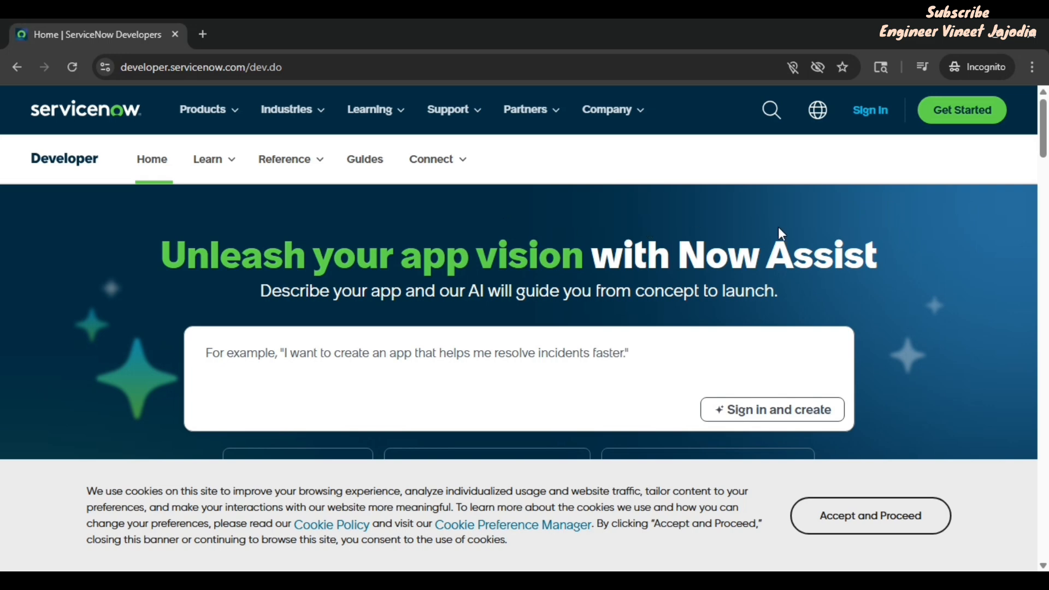
Step: Look over the ServiceNow ID sign-up form, then sign in with an existing ServiceNow ID
{"action": "left_click", "coordinate": [877, 115]}
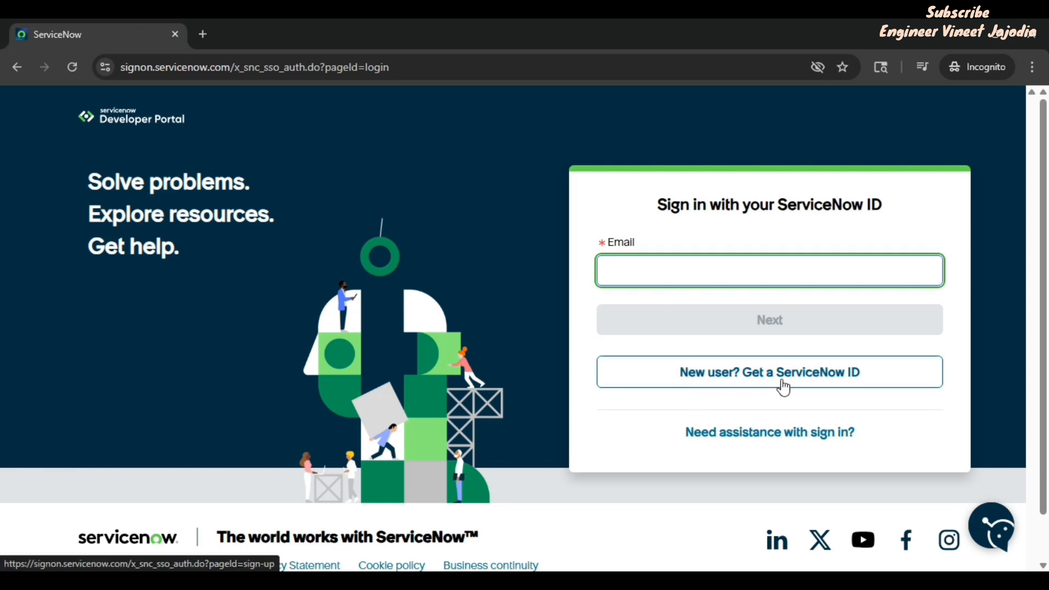
{"action": "left_click", "coordinate": [745, 373]}
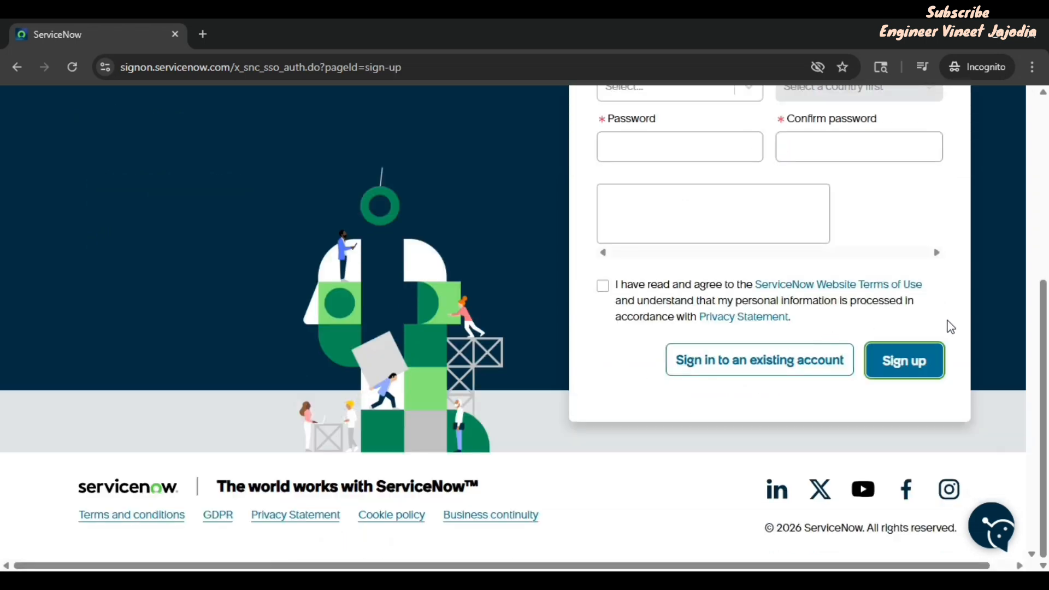
{"action": "scroll", "coordinate": [950, 326], "scroll_direction": "up", "scroll_amount": 4}
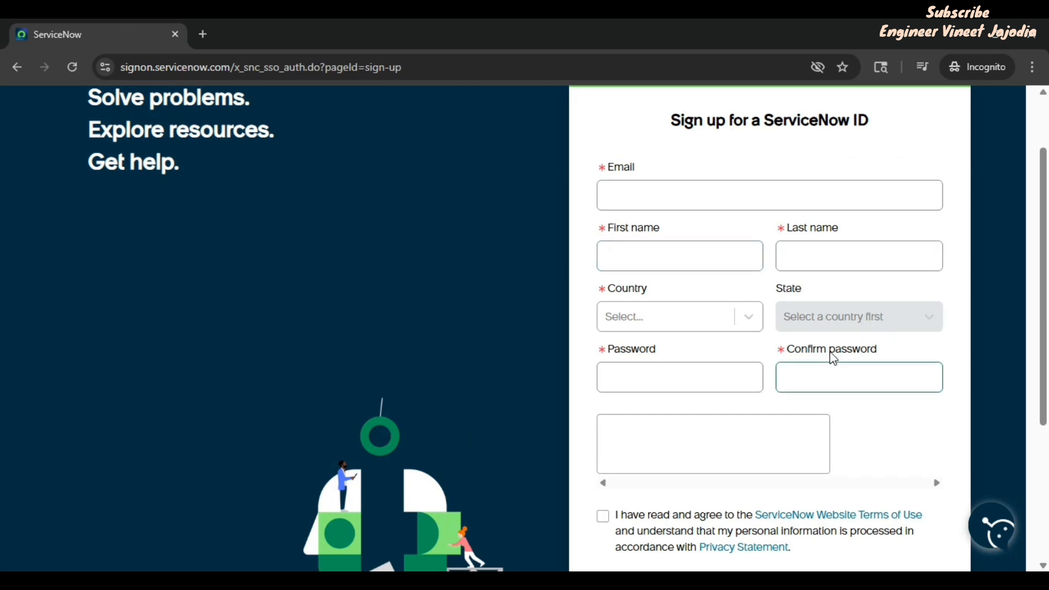
{"action": "scroll", "coordinate": [832, 358], "scroll_direction": "down", "scroll_amount": 1}
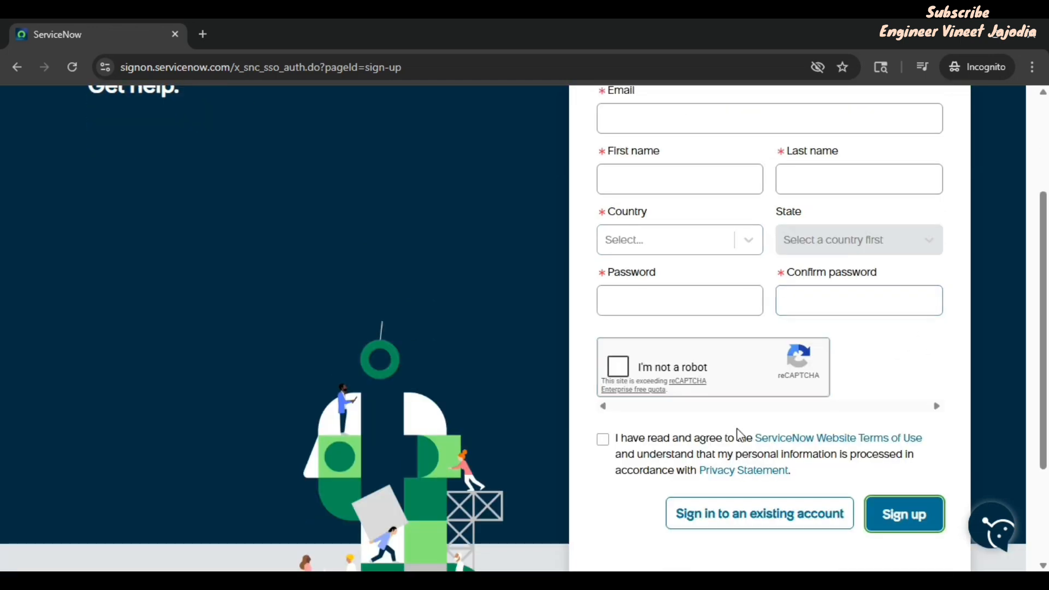
{"action": "left_click", "coordinate": [753, 518]}
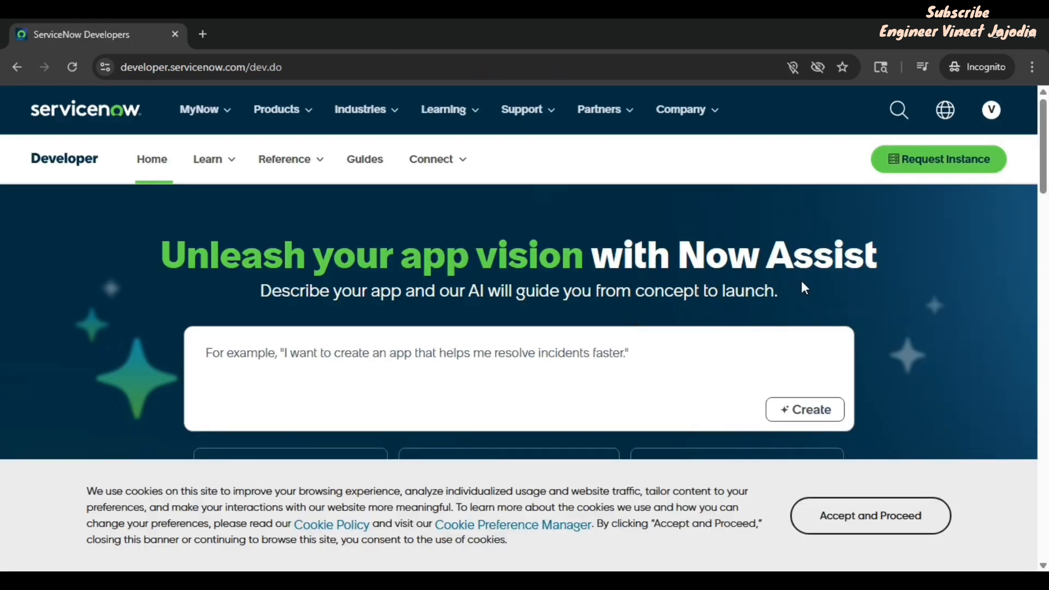
Step: Accept the cookie notice and bring up the Request Instance release choices
{"action": "left_click", "coordinate": [891, 528]}
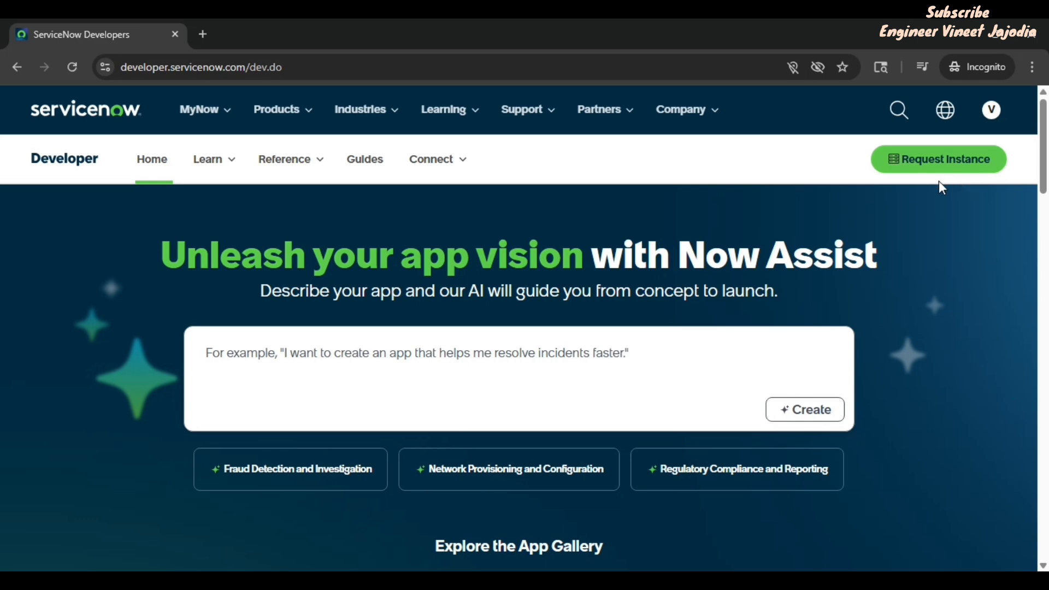
{"action": "left_click", "coordinate": [947, 159]}
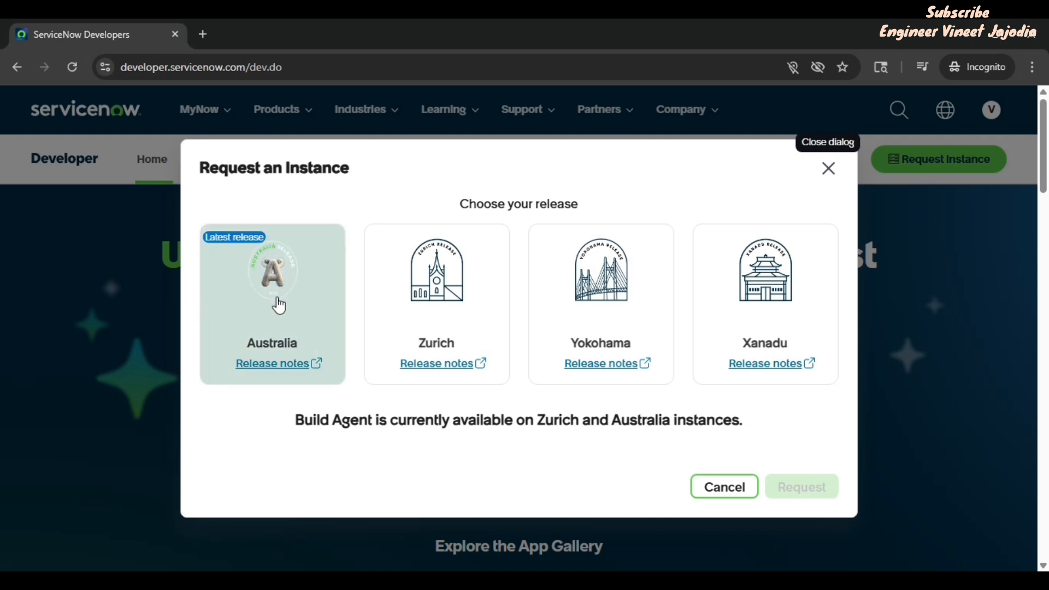
Step: Request a personal developer instance on the Australia release
{"action": "left_click", "coordinate": [277, 304]}
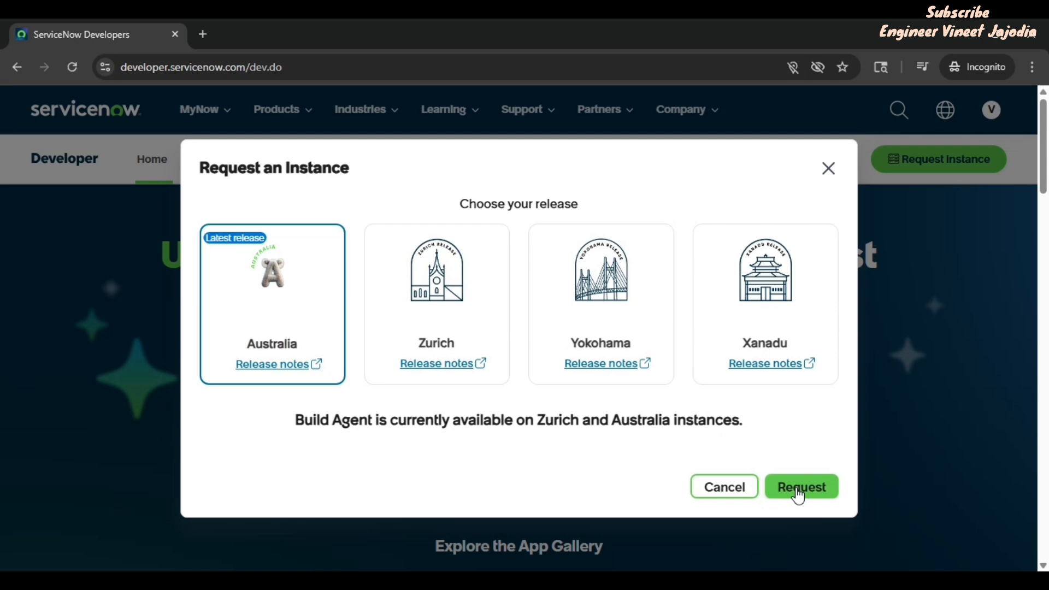
{"action": "left_click", "coordinate": [798, 486]}
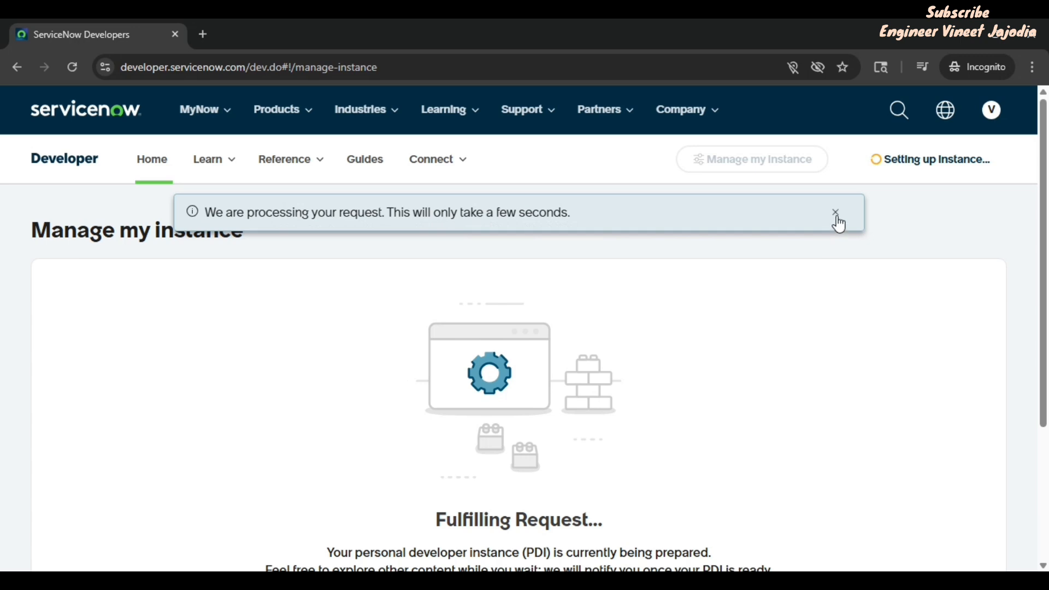
Step: Reload the Manage my instance page until the dev389736 instance shows Online
{"action": "scroll", "coordinate": [641, 315], "scroll_direction": "down", "scroll_amount": 1}
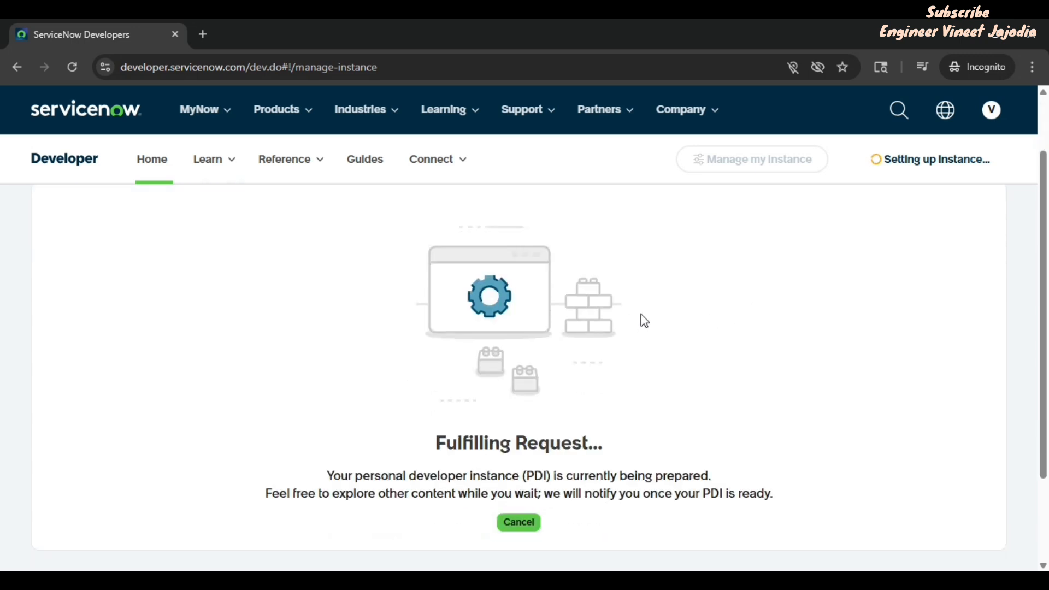
{"action": "left_click", "coordinate": [70, 67]}
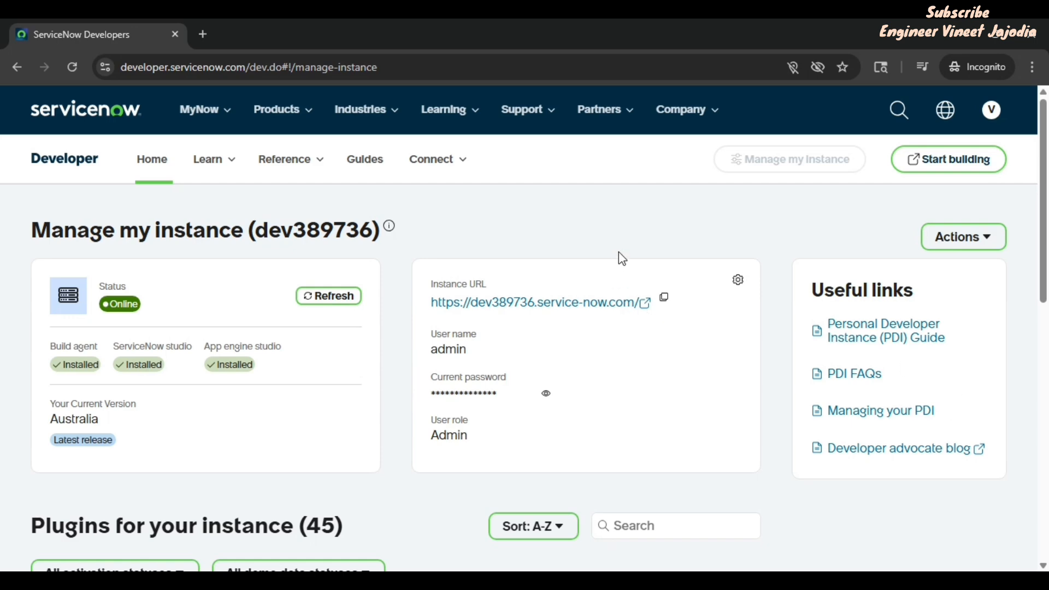
{"action": "scroll", "coordinate": [545, 308], "scroll_direction": "down", "scroll_amount": 2}
{"action": "scroll", "coordinate": [545, 307], "scroll_direction": "down", "scroll_amount": 5}
{"action": "scroll", "coordinate": [541, 305], "scroll_direction": "up", "scroll_amount": 2}
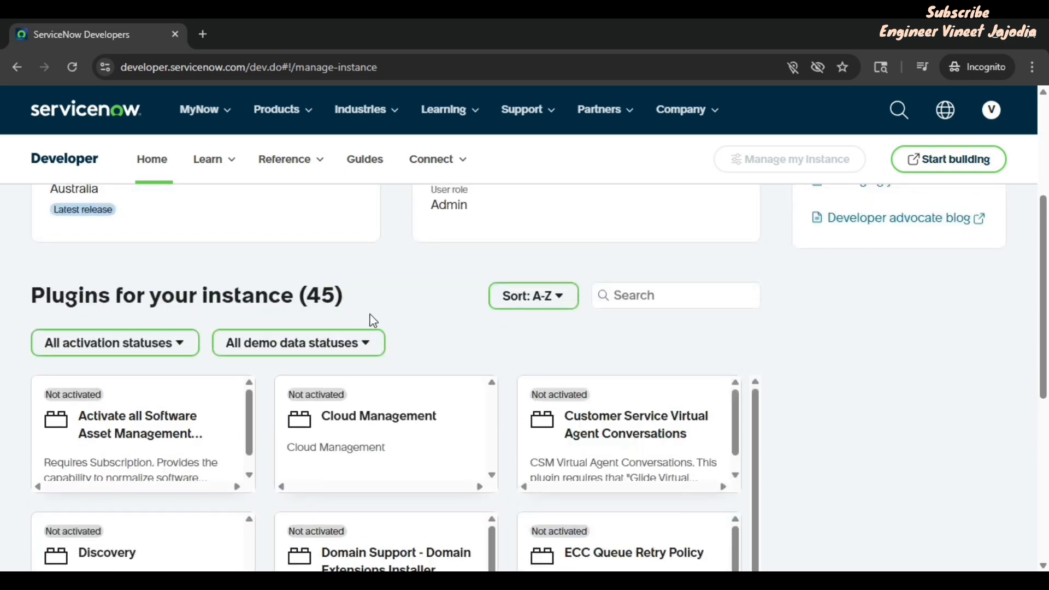
{"action": "scroll", "coordinate": [486, 350], "scroll_direction": "down", "scroll_amount": 2}
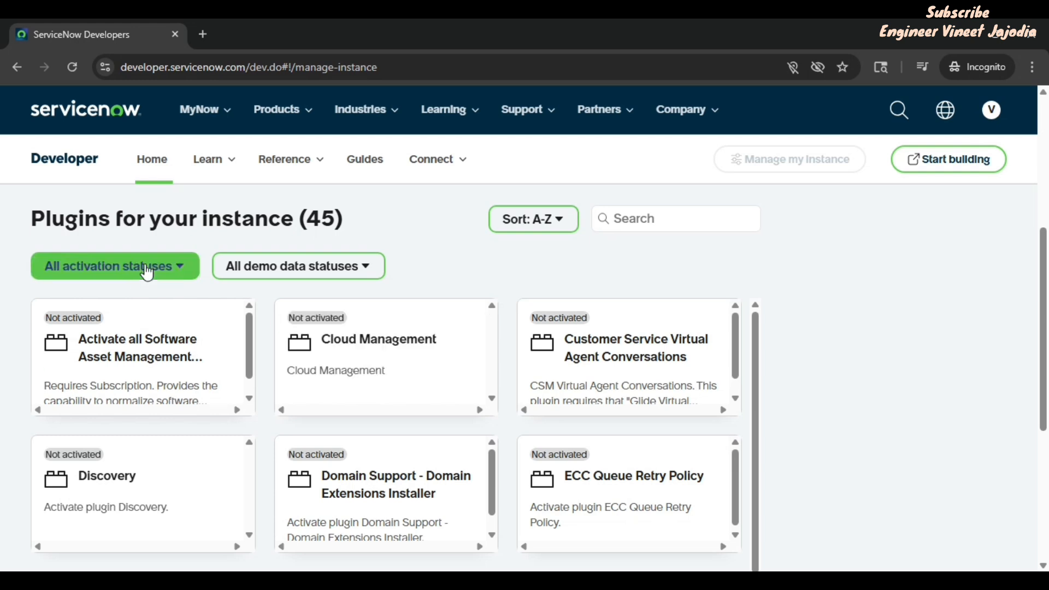
{"action": "left_click", "coordinate": [176, 272]}
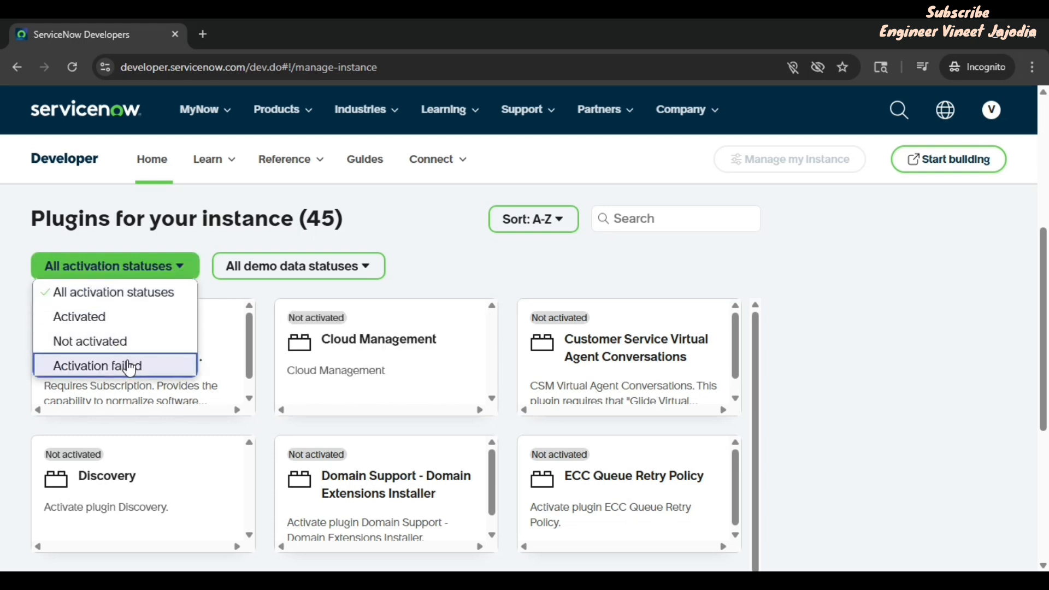
{"action": "left_click", "coordinate": [436, 270]}
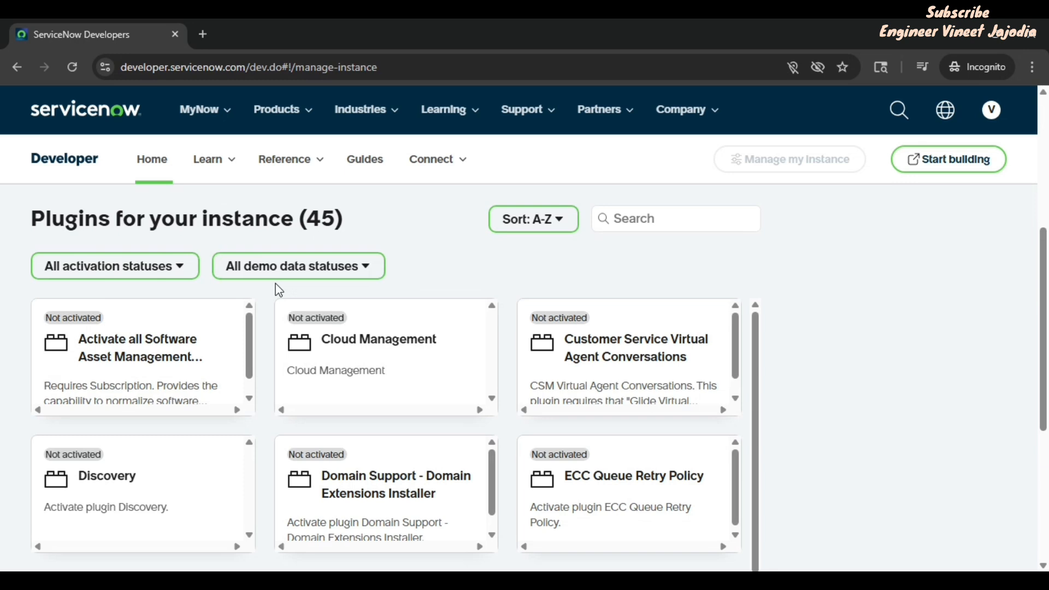
{"action": "left_click", "coordinate": [313, 274]}
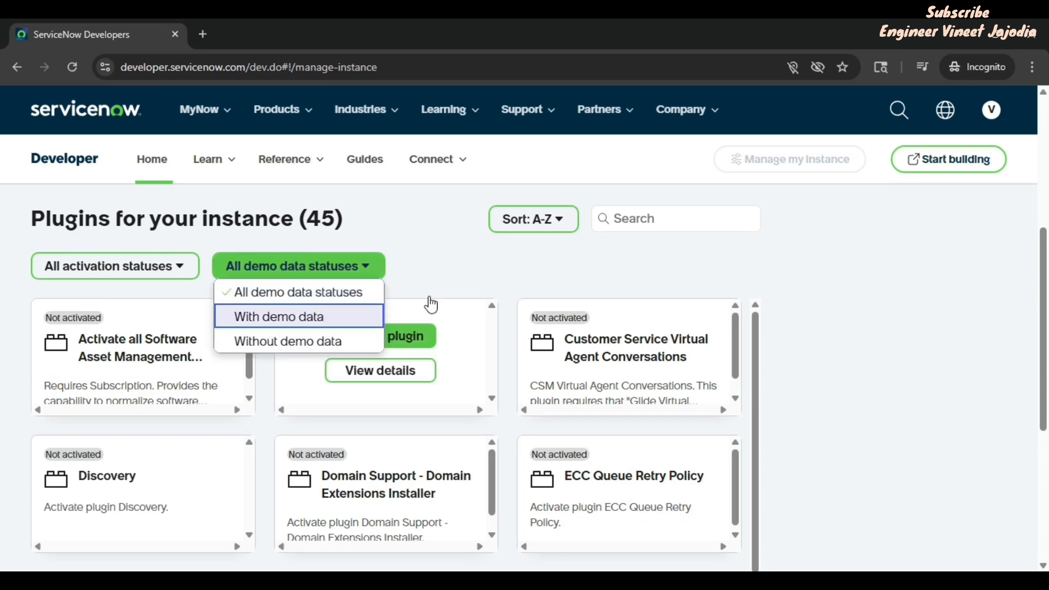
{"action": "left_click", "coordinate": [452, 284]}
{"action": "scroll", "coordinate": [496, 277], "scroll_direction": "up", "scroll_amount": 5}
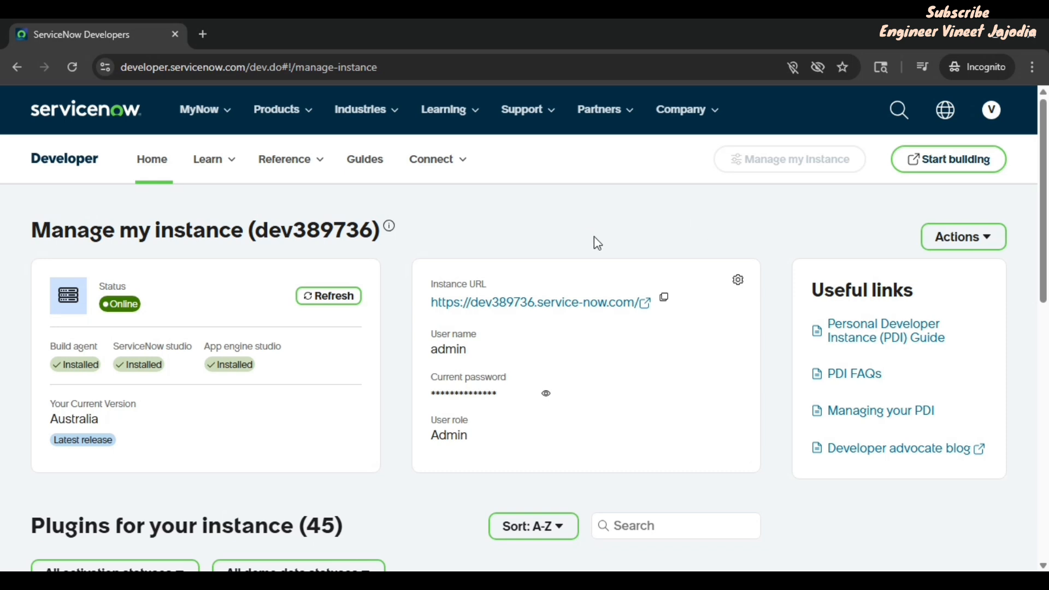
Step: Review the instance's email properties without saving, then bring up the instance Actions list
{"action": "left_click", "coordinate": [746, 290]}
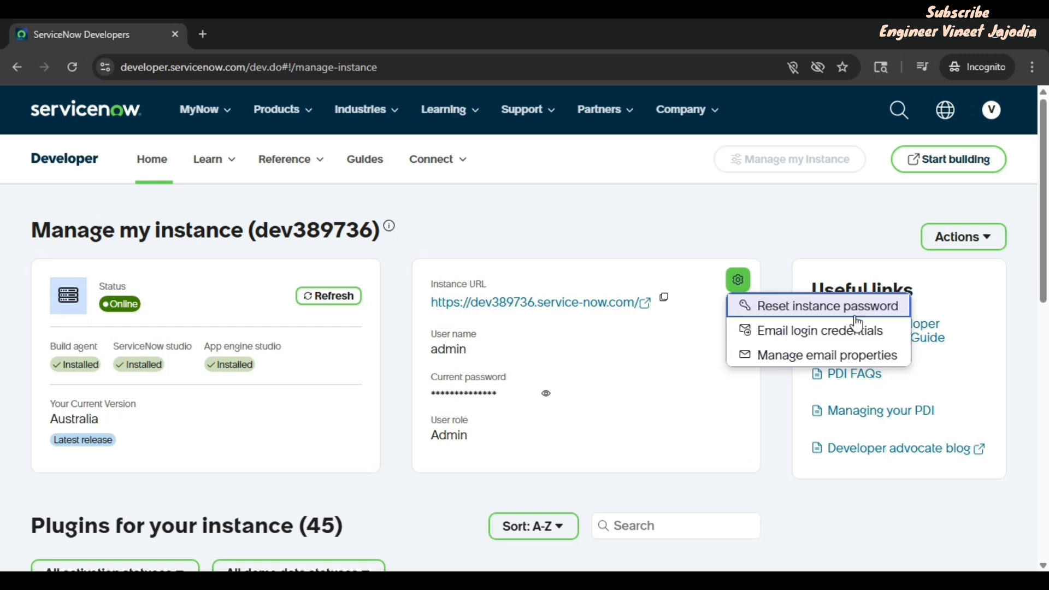
{"action": "left_click", "coordinate": [807, 356]}
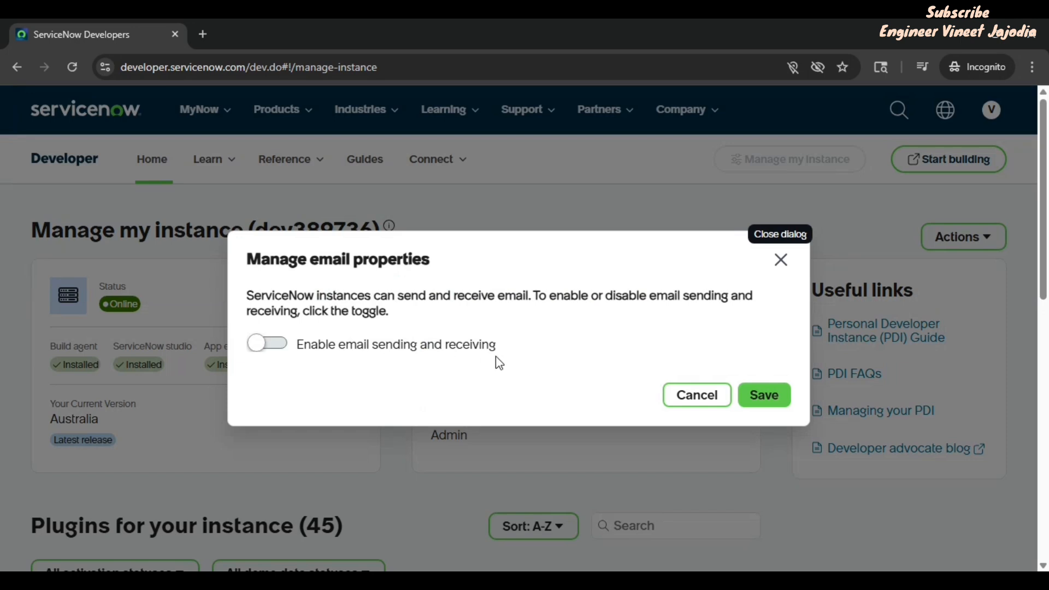
{"action": "left_click", "coordinate": [783, 261]}
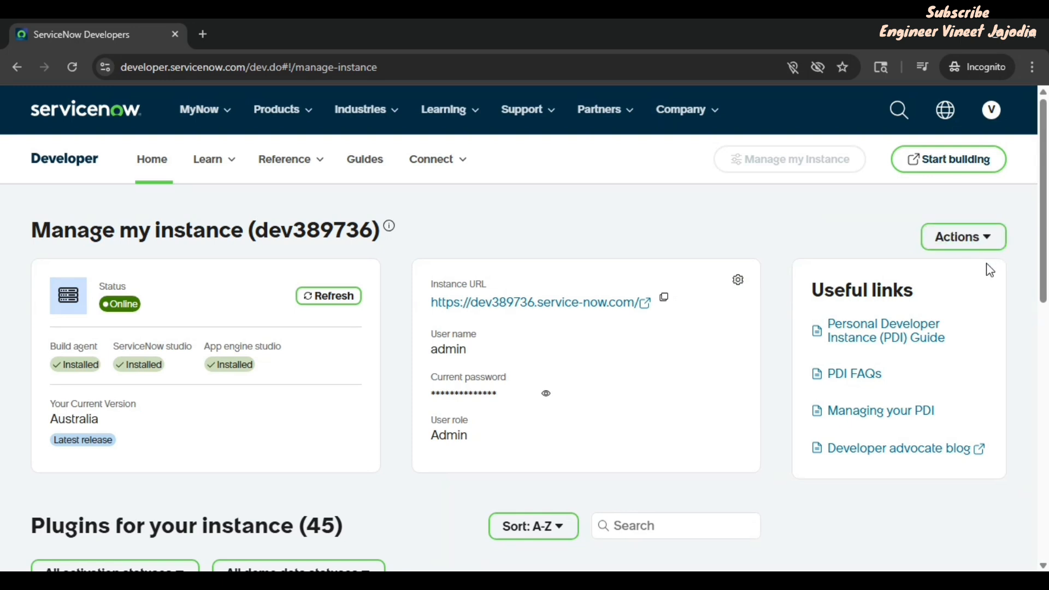
{"action": "left_click", "coordinate": [977, 246]}
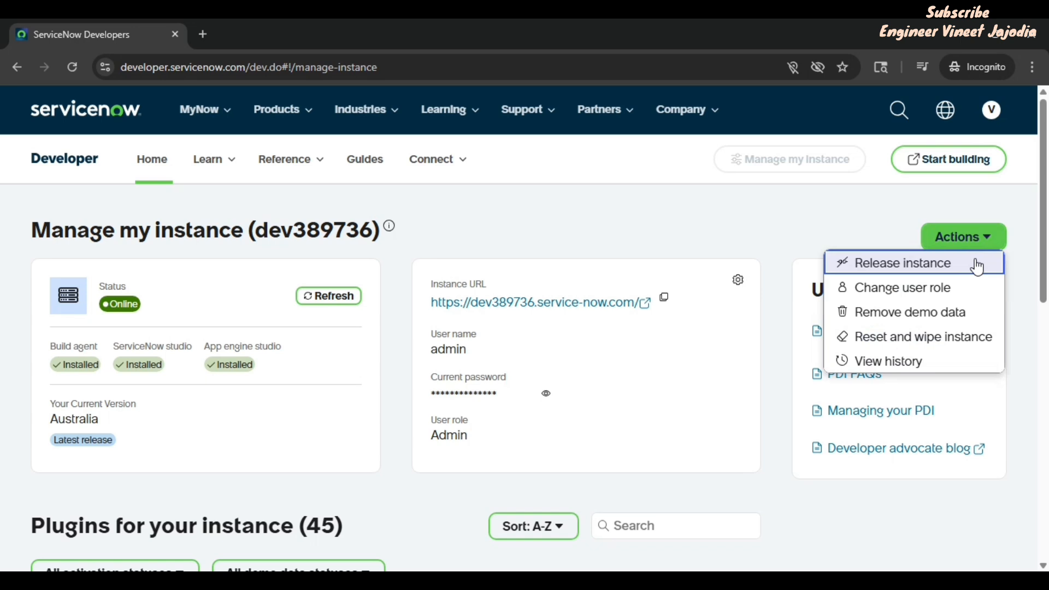
{"action": "left_click", "coordinate": [978, 267]}
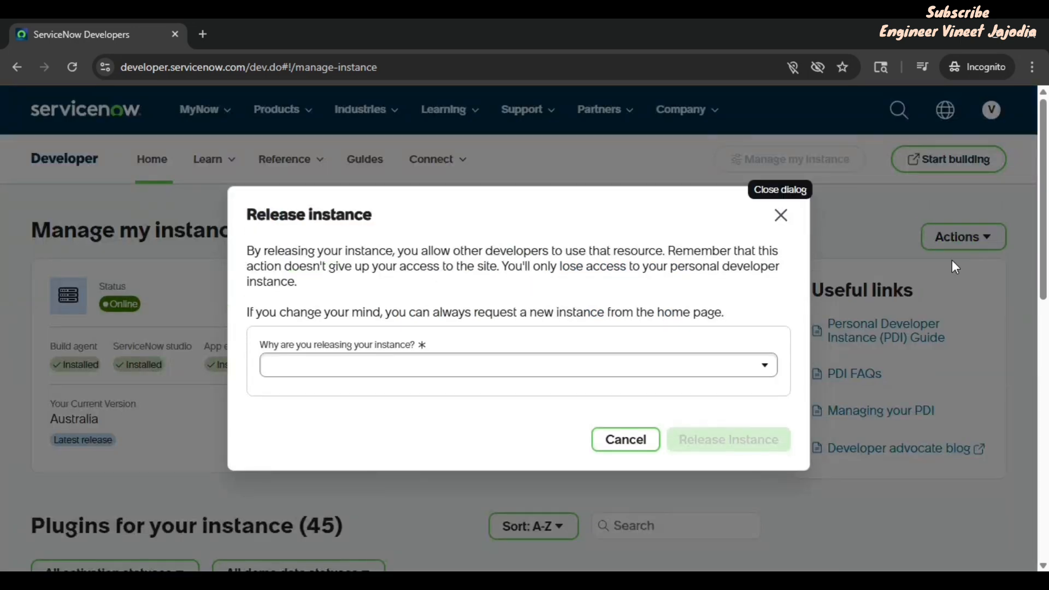
{"action": "left_click", "coordinate": [470, 374]}
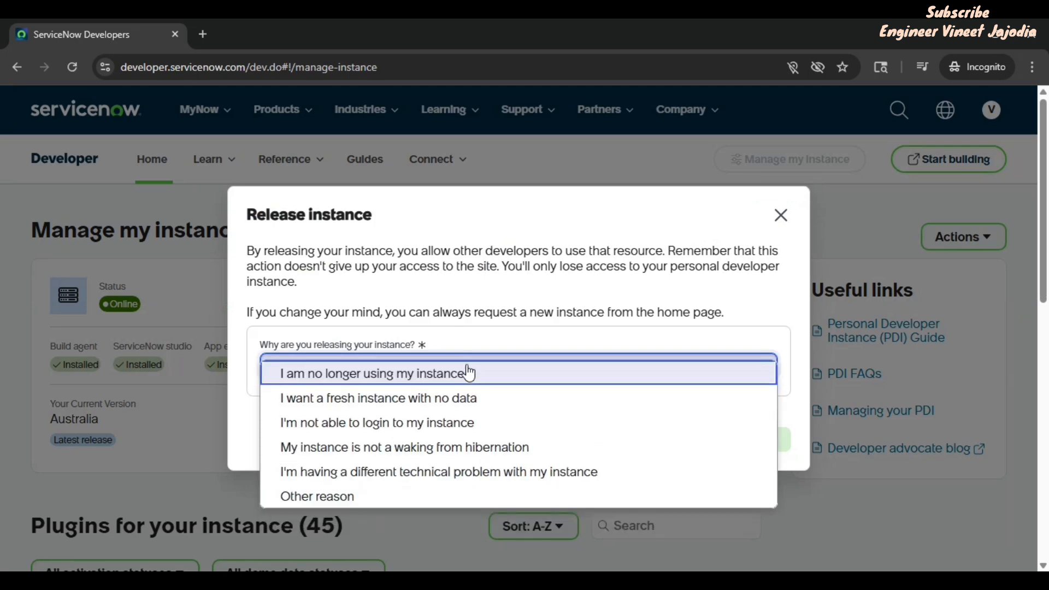
{"action": "left_click", "coordinate": [520, 302]}
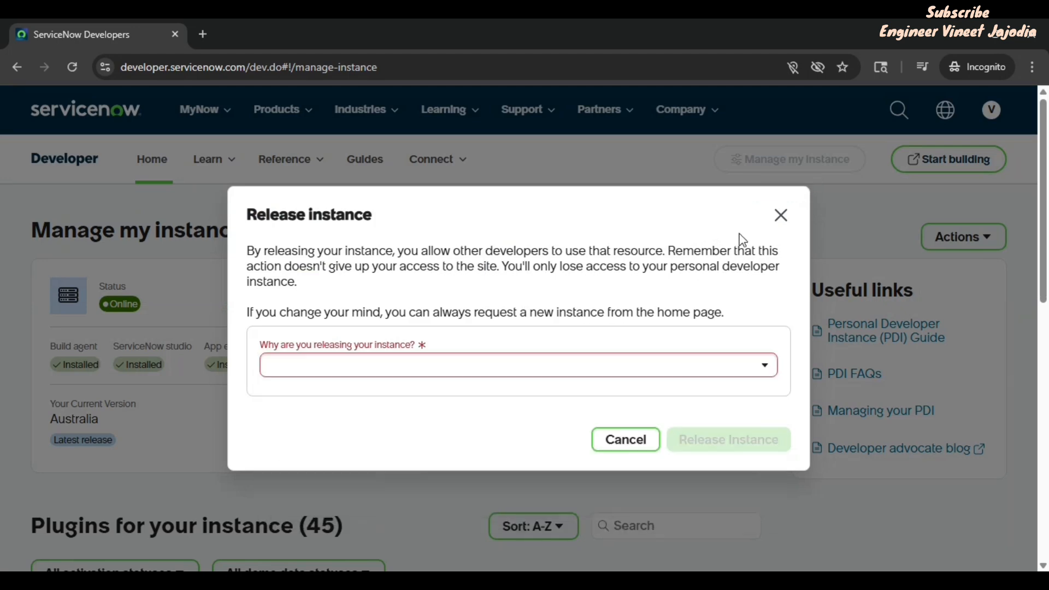
{"action": "left_click", "coordinate": [780, 216]}
{"action": "left_click", "coordinate": [979, 241]}
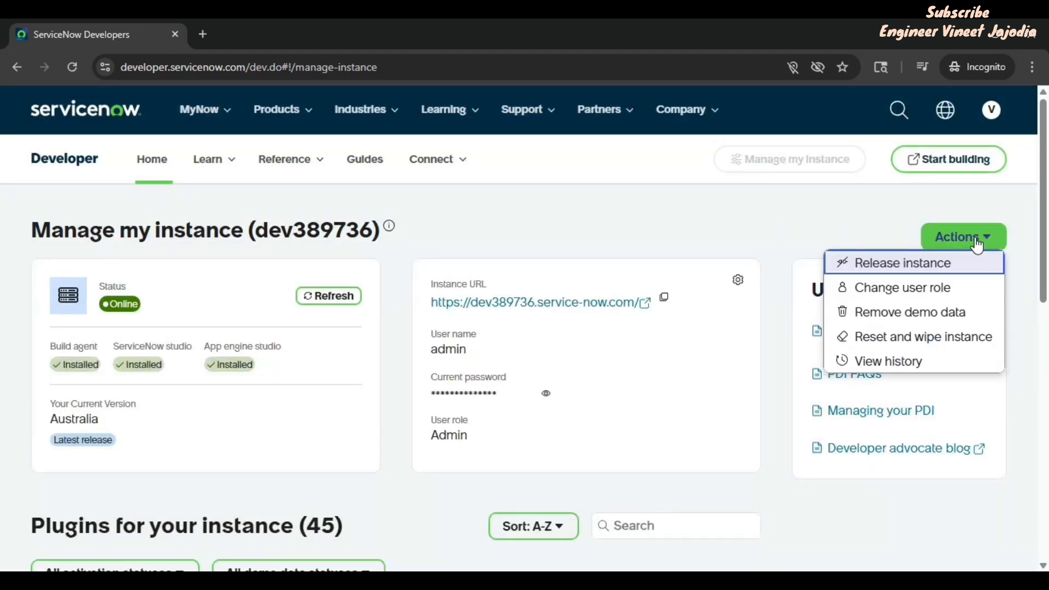
{"action": "left_click", "coordinate": [940, 297]}
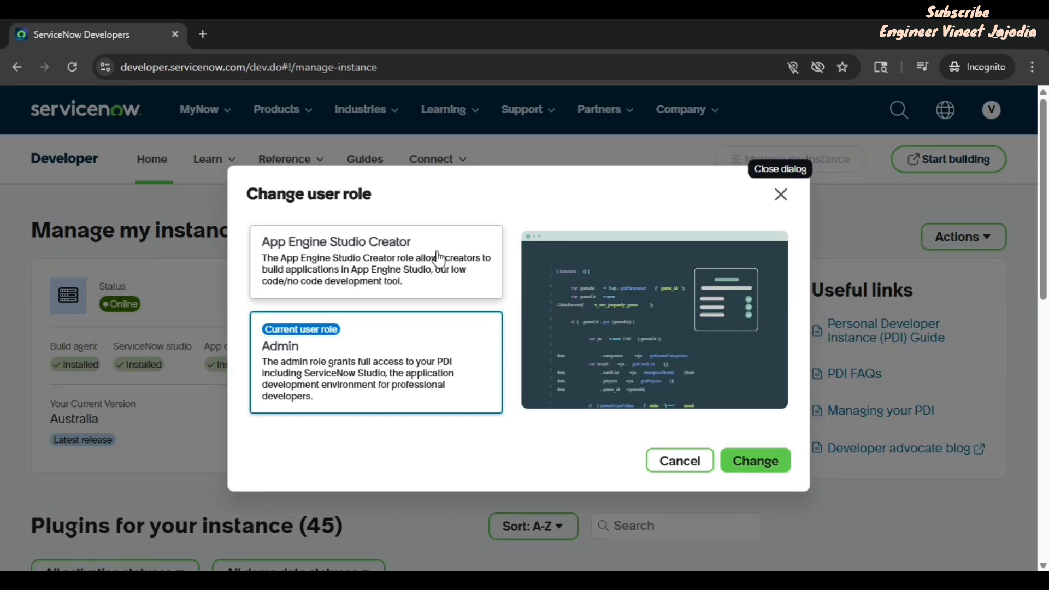
{"action": "left_click", "coordinate": [781, 194]}
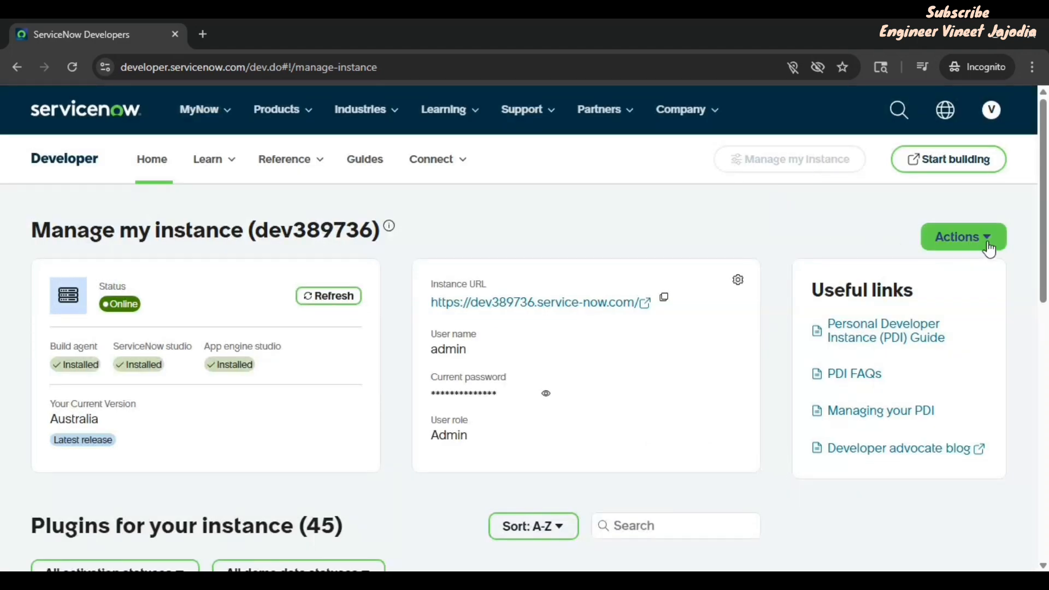
{"action": "left_click", "coordinate": [988, 244]}
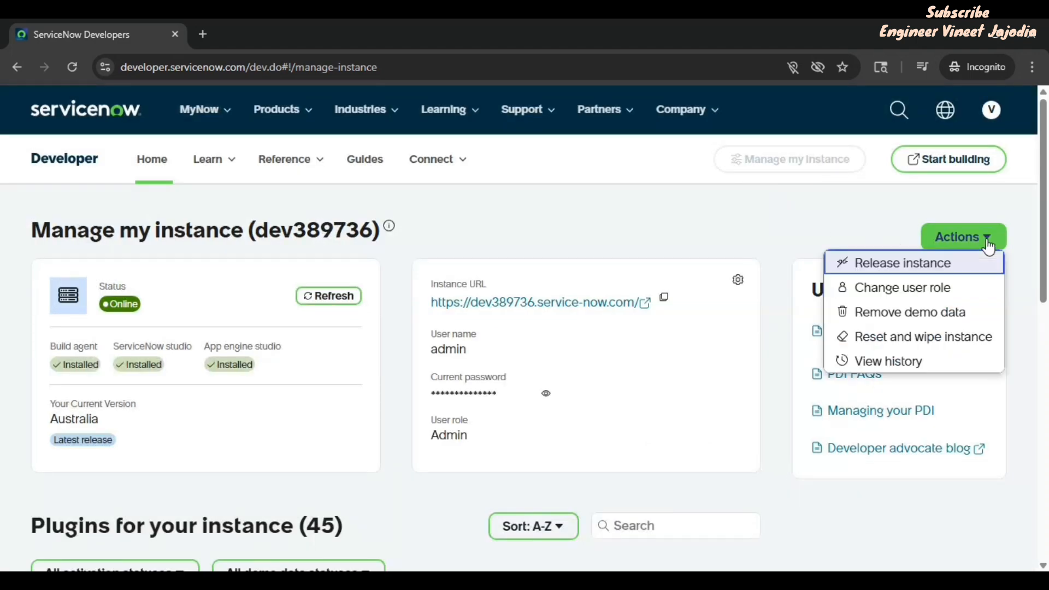
{"action": "left_click", "coordinate": [923, 324]}
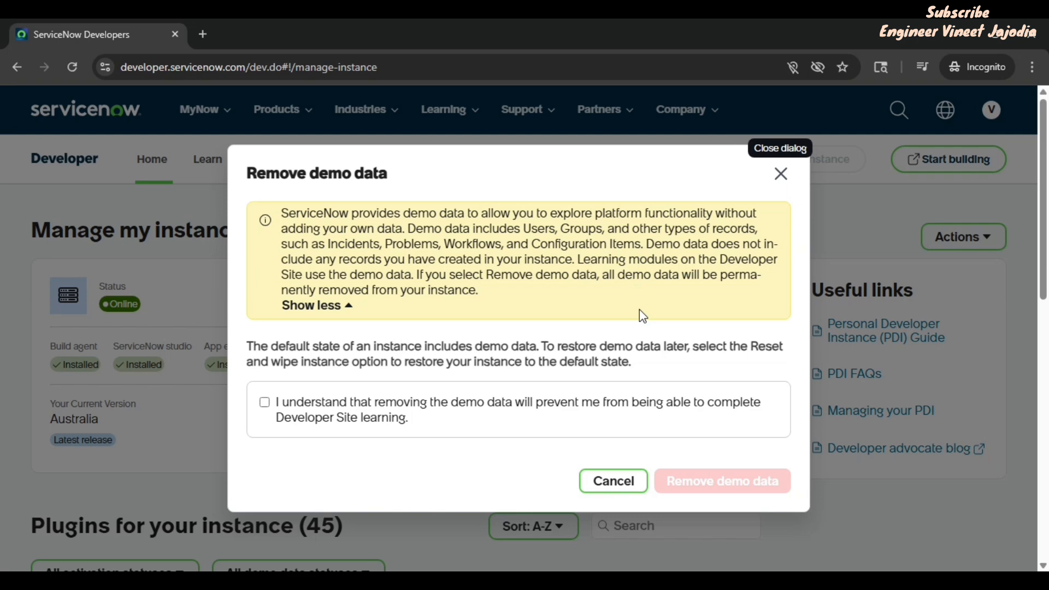
{"action": "left_click", "coordinate": [780, 176]}
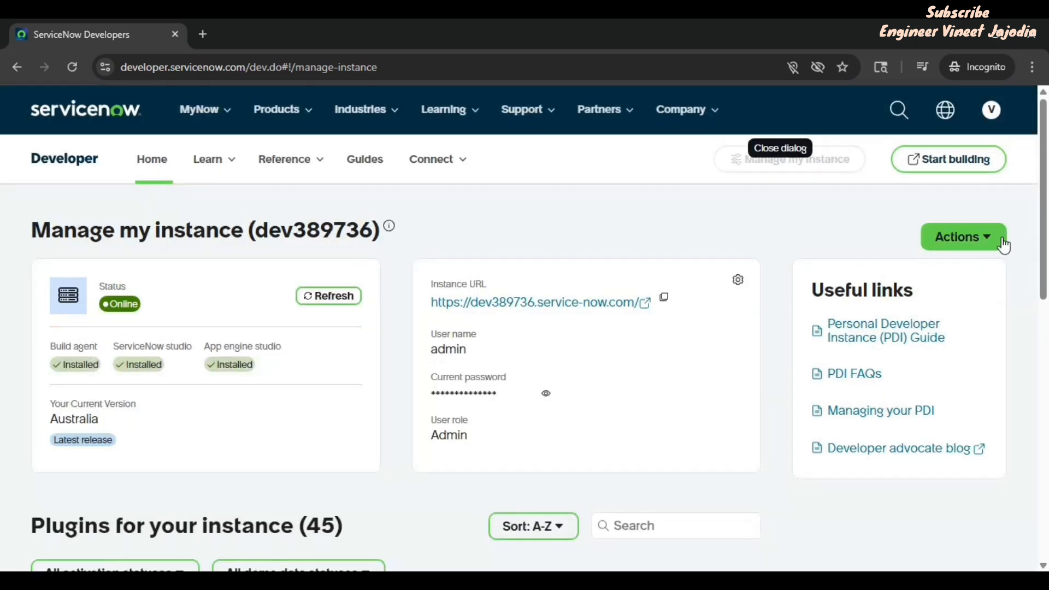
{"action": "left_click", "coordinate": [993, 238]}
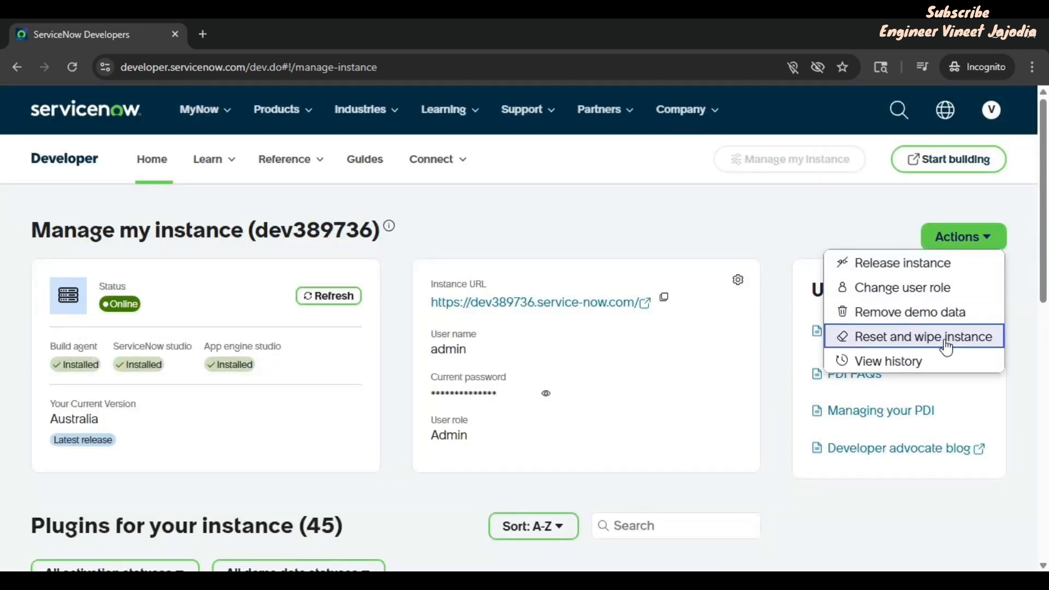
{"action": "left_click", "coordinate": [964, 346]}
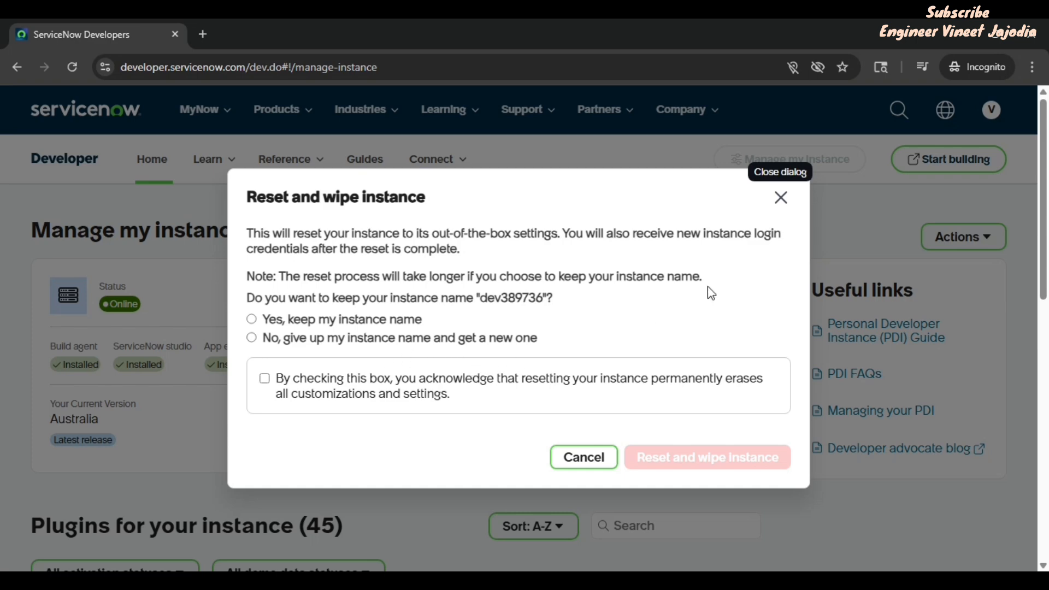
{"action": "left_click", "coordinate": [780, 199]}
{"action": "left_click", "coordinate": [956, 239]}
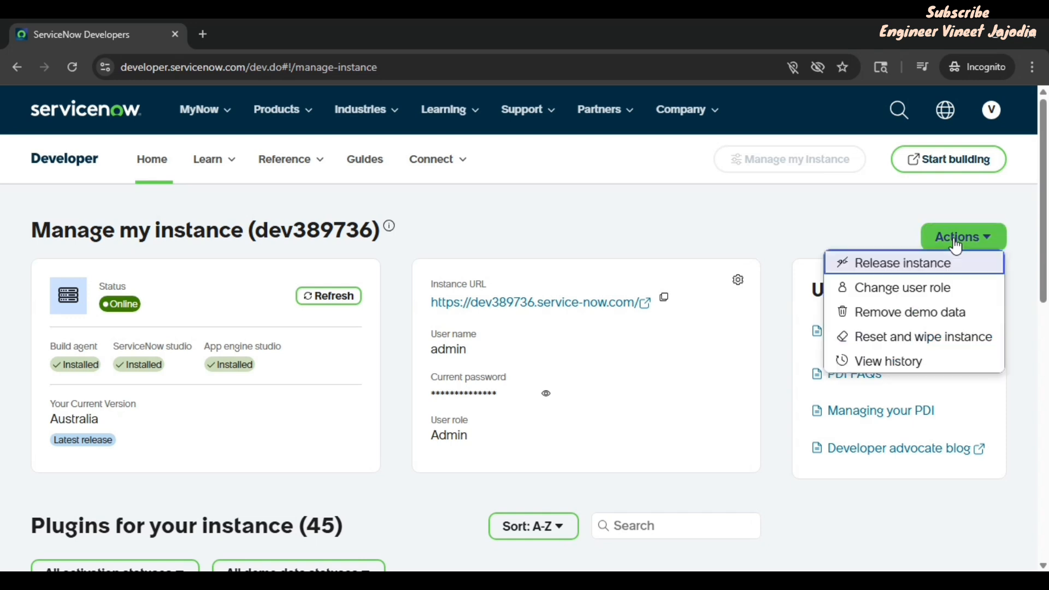
{"action": "left_click", "coordinate": [887, 362]}
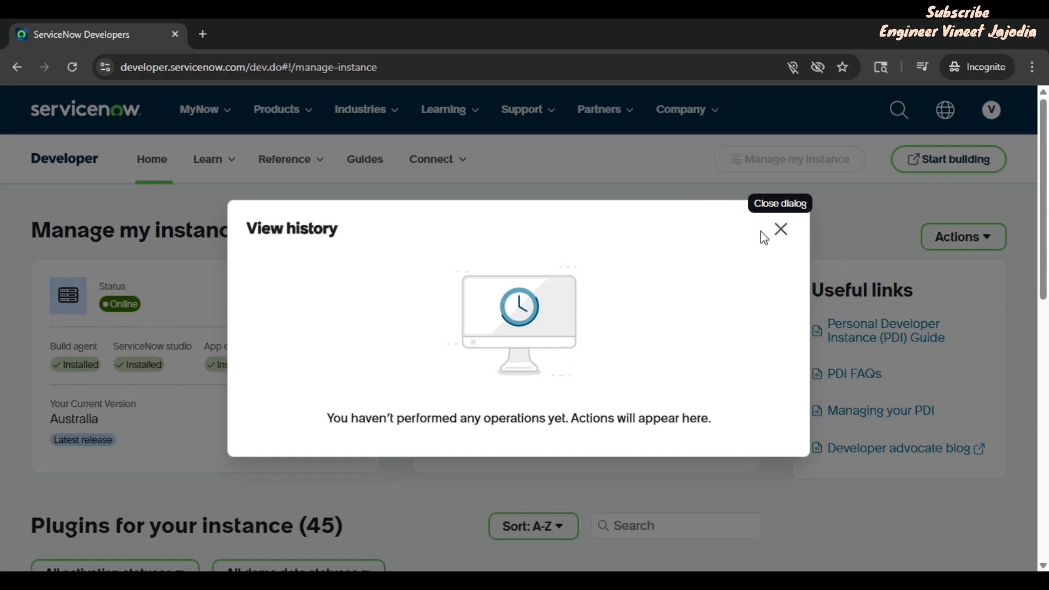
{"action": "left_click", "coordinate": [782, 229]}
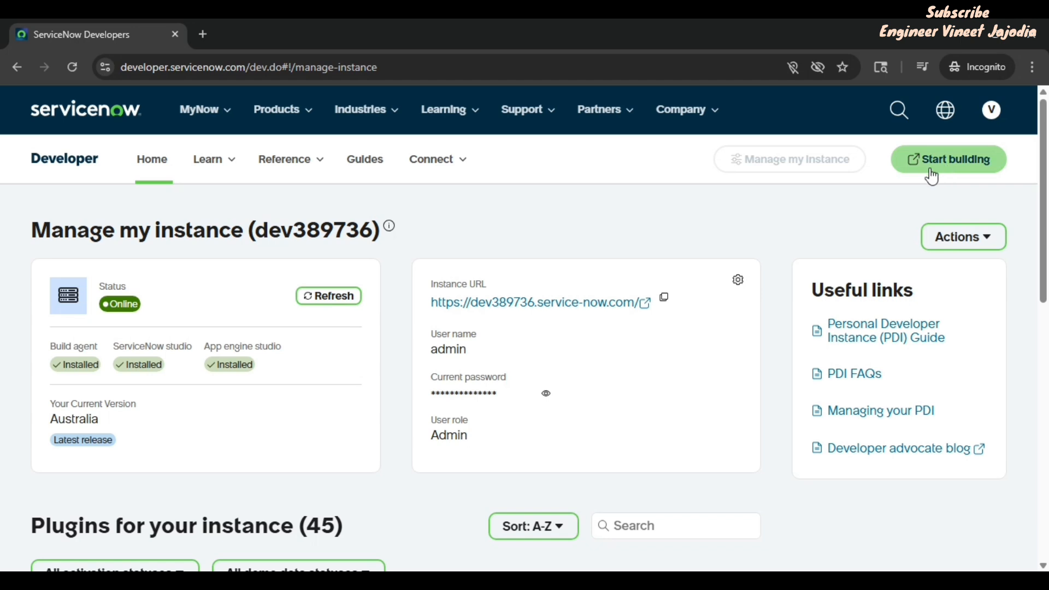
Step: Open the dev389736 instance URL in a new tab and return to the portal tab
{"action": "left_click", "coordinate": [648, 314]}
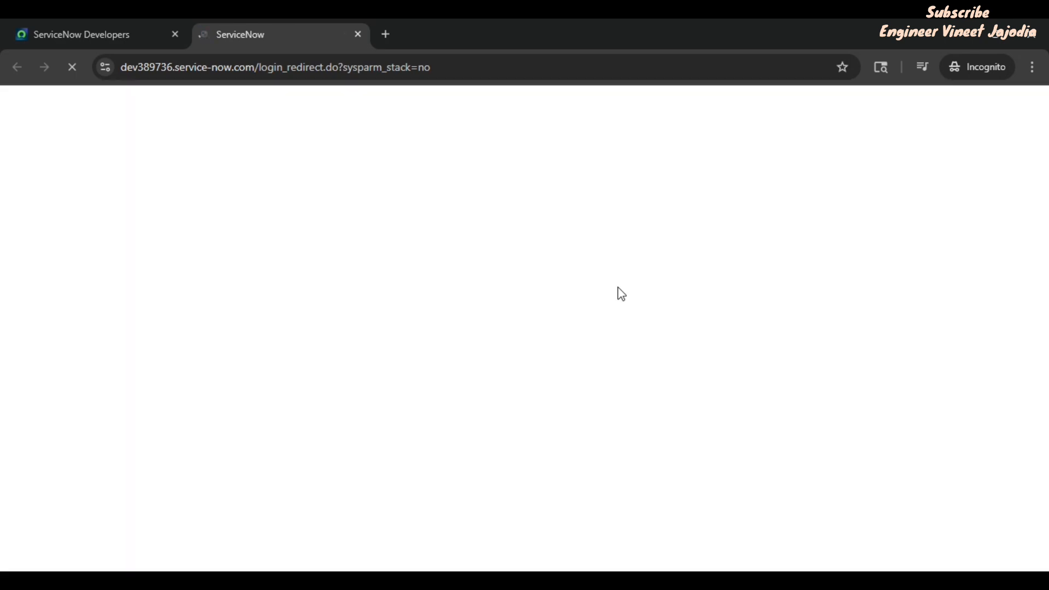
{"action": "left_click", "coordinate": [115, 41]}
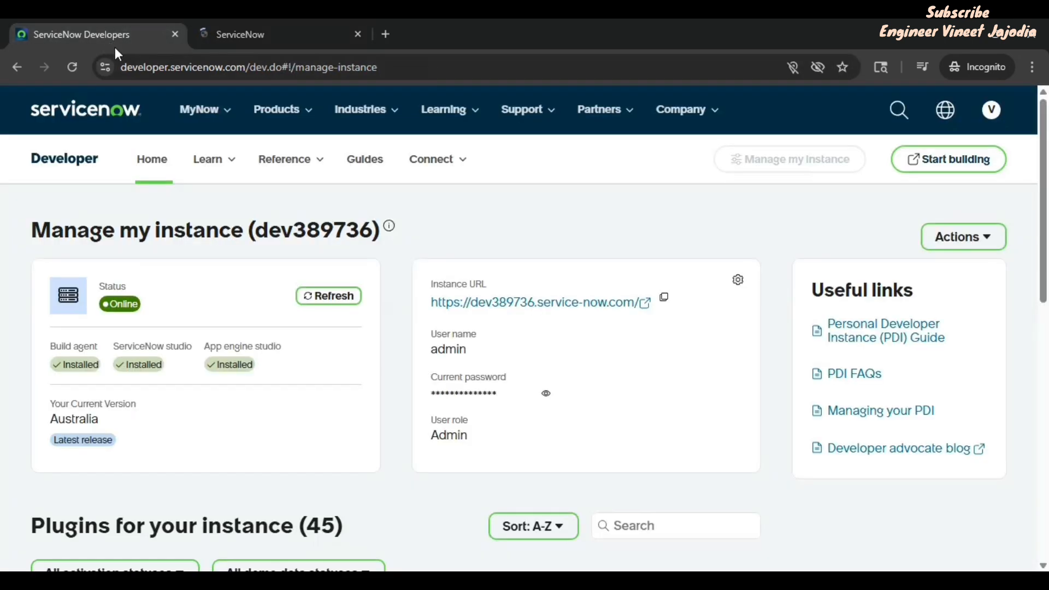
Step: Launch Start building twice from the portal, ending back on the Manage my instance page
{"action": "left_click", "coordinate": [949, 159]}
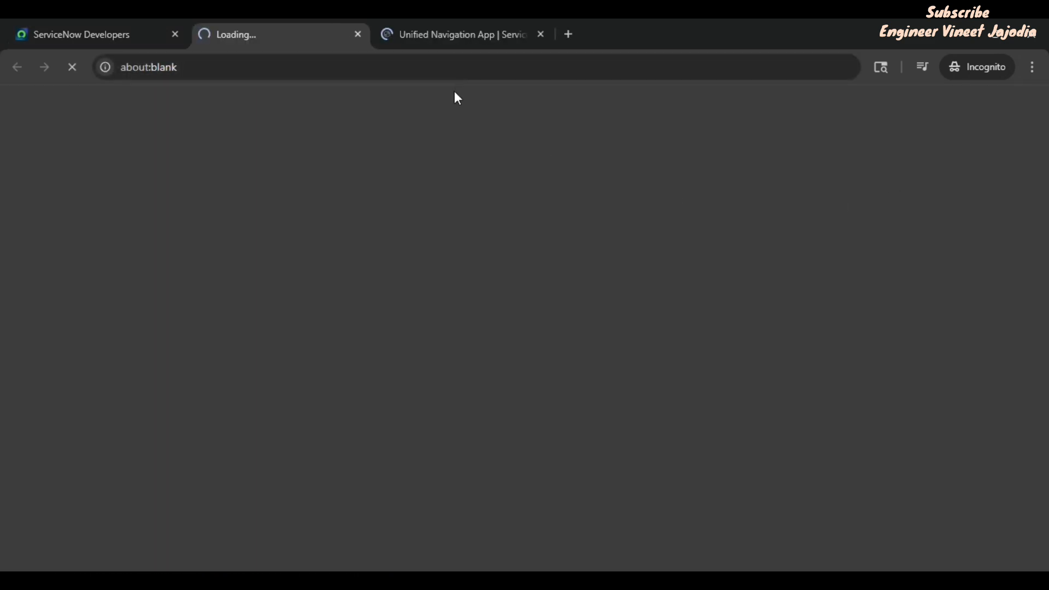
{"action": "left_click", "coordinate": [101, 33]}
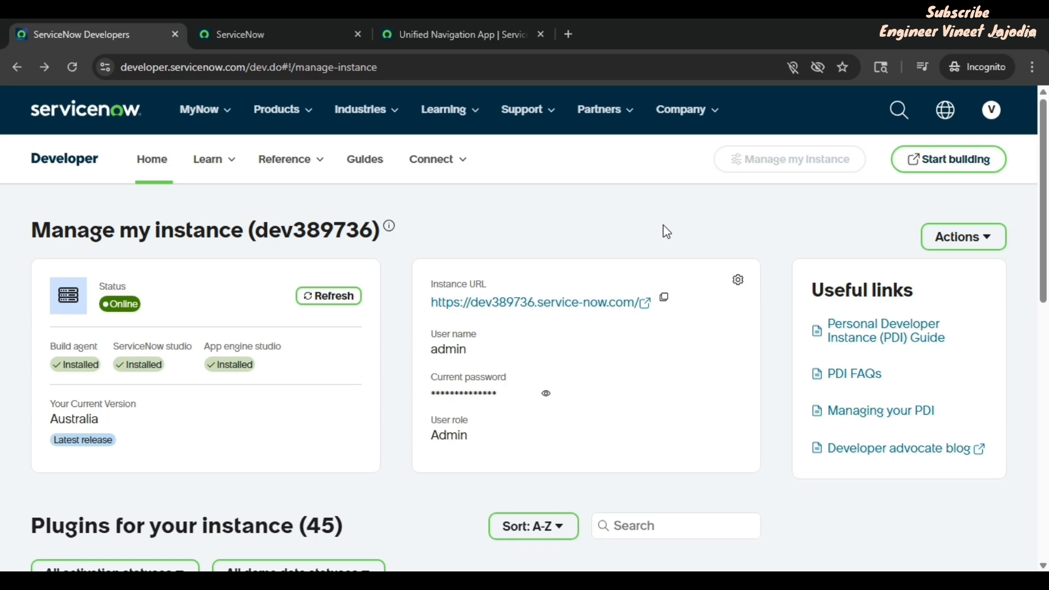
{"action": "left_click", "coordinate": [60, 165]}
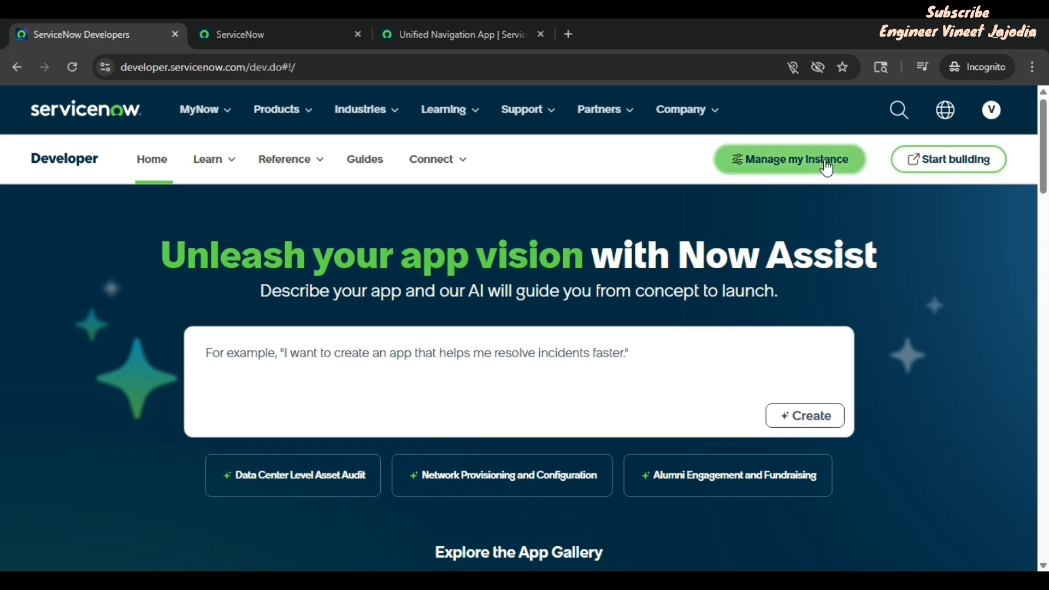
{"action": "left_click", "coordinate": [827, 167]}
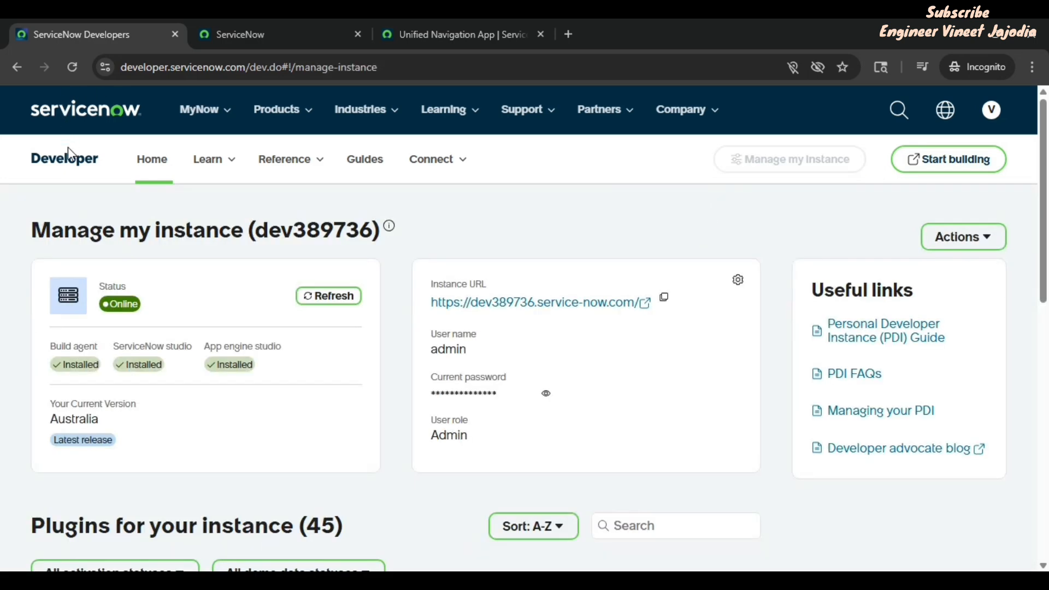
{"action": "left_click", "coordinate": [68, 164]}
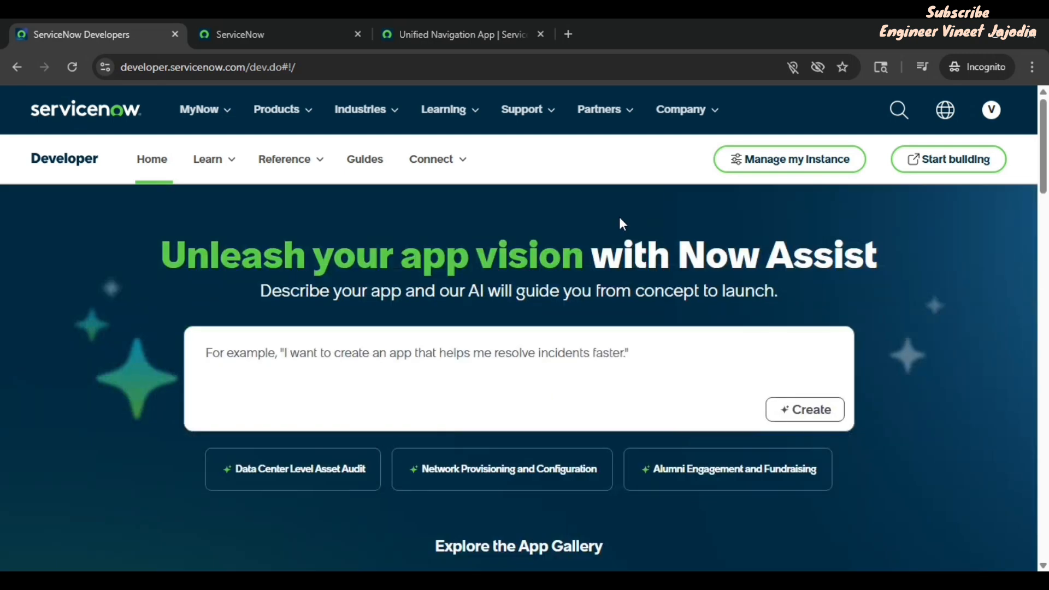
{"action": "left_click", "coordinate": [972, 163]}
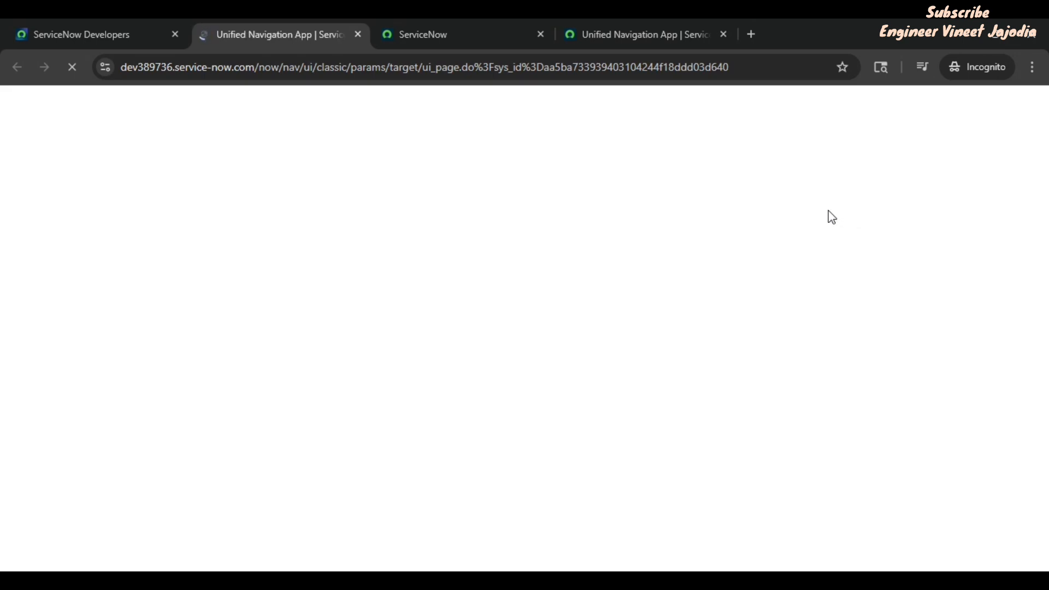
{"action": "left_click", "coordinate": [91, 36]}
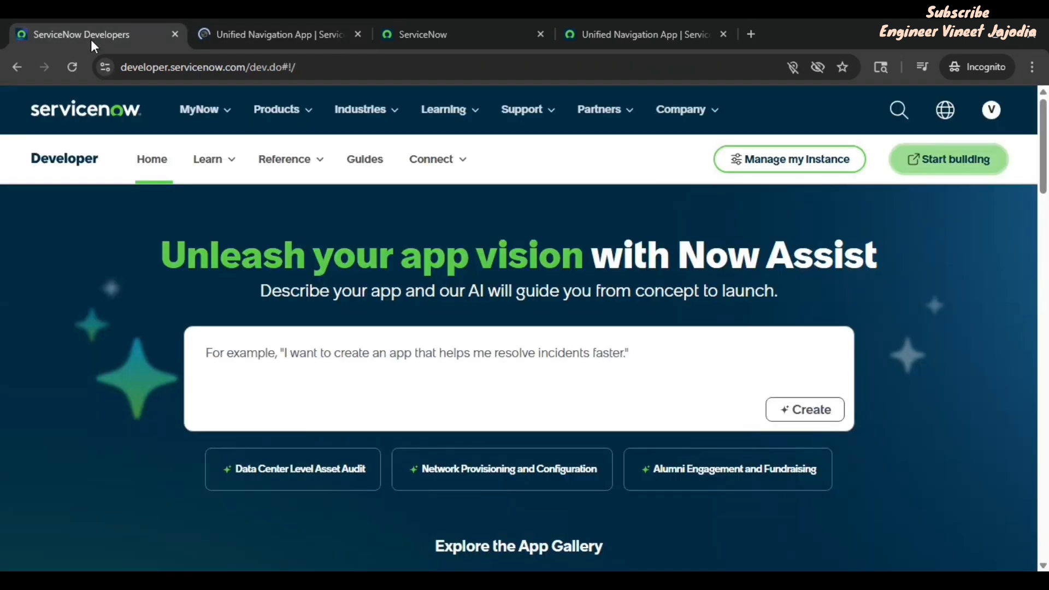
{"action": "left_click", "coordinate": [815, 173]}
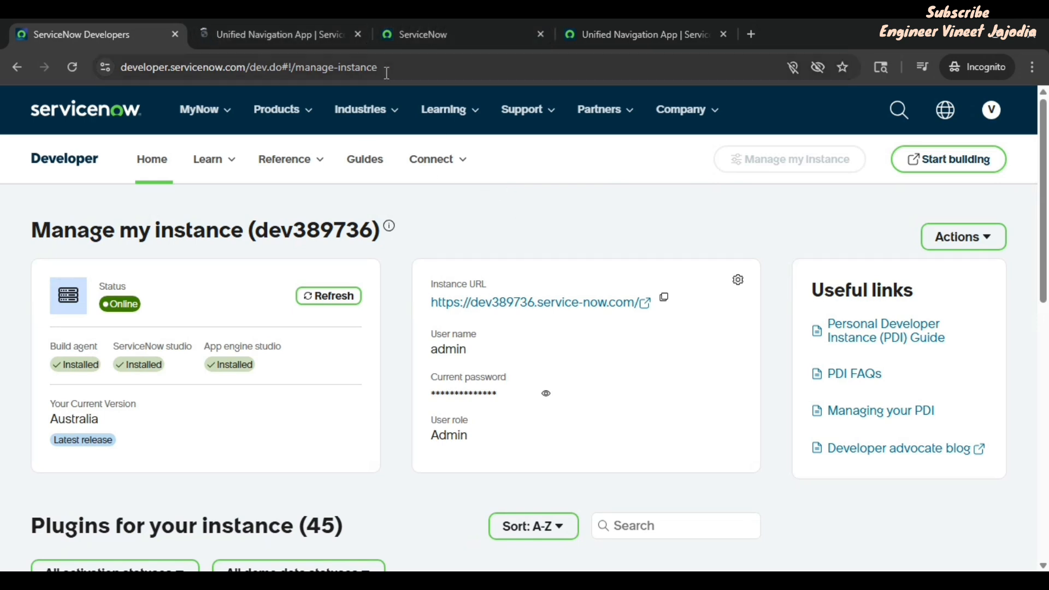
Step: Switch to the instance tab and close the extra ServiceNow and Unified Navigation App tabs
{"action": "left_click", "coordinate": [311, 36]}
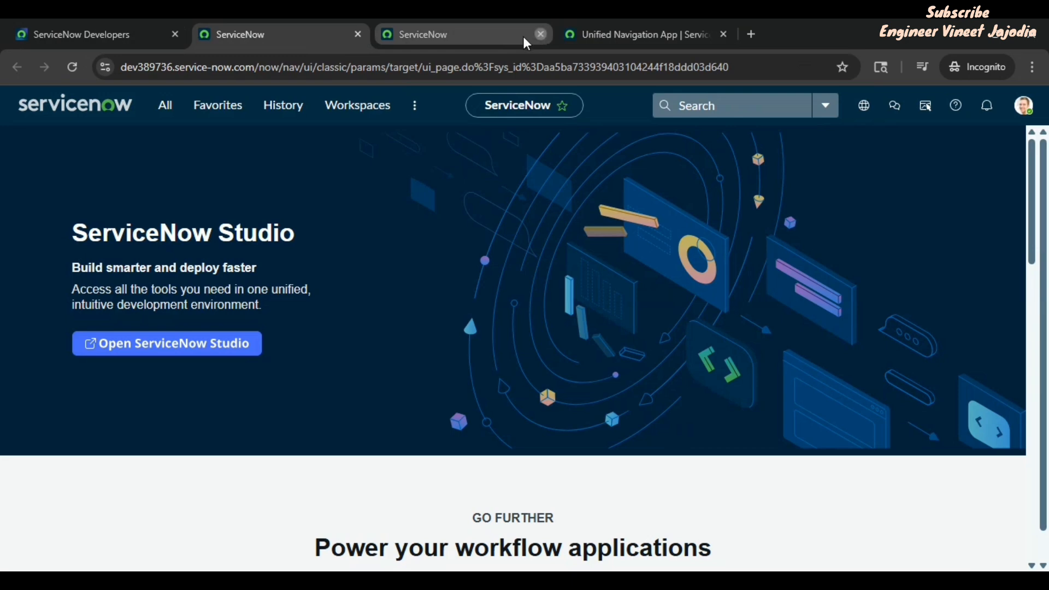
{"action": "left_click", "coordinate": [540, 35]}
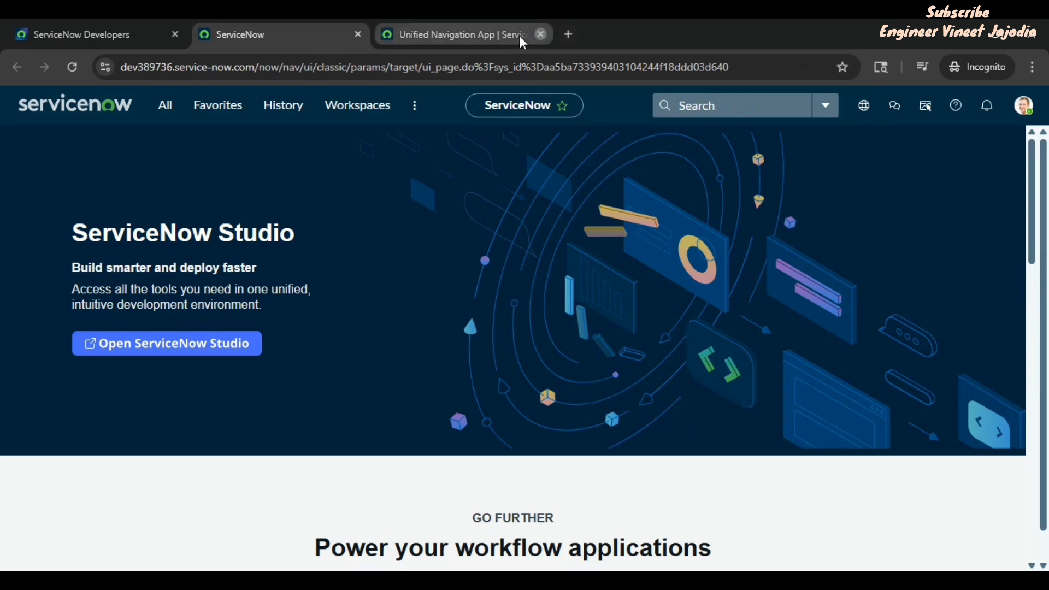
{"action": "left_click", "coordinate": [540, 35]}
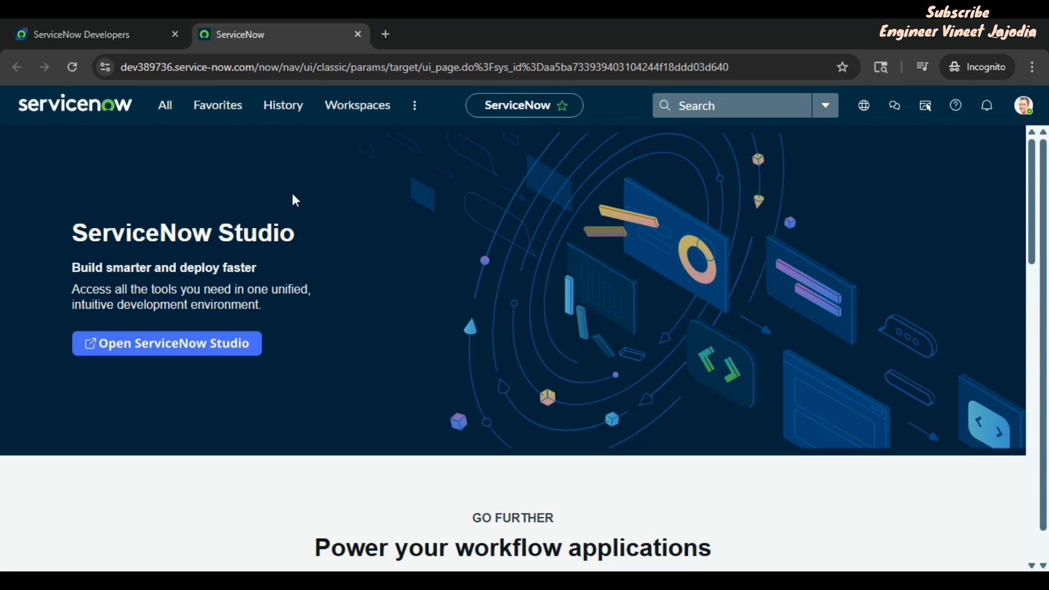
Step: Open the Users list by entering sys_user.LIST in the All menu filter
{"action": "left_click", "coordinate": [175, 115]}
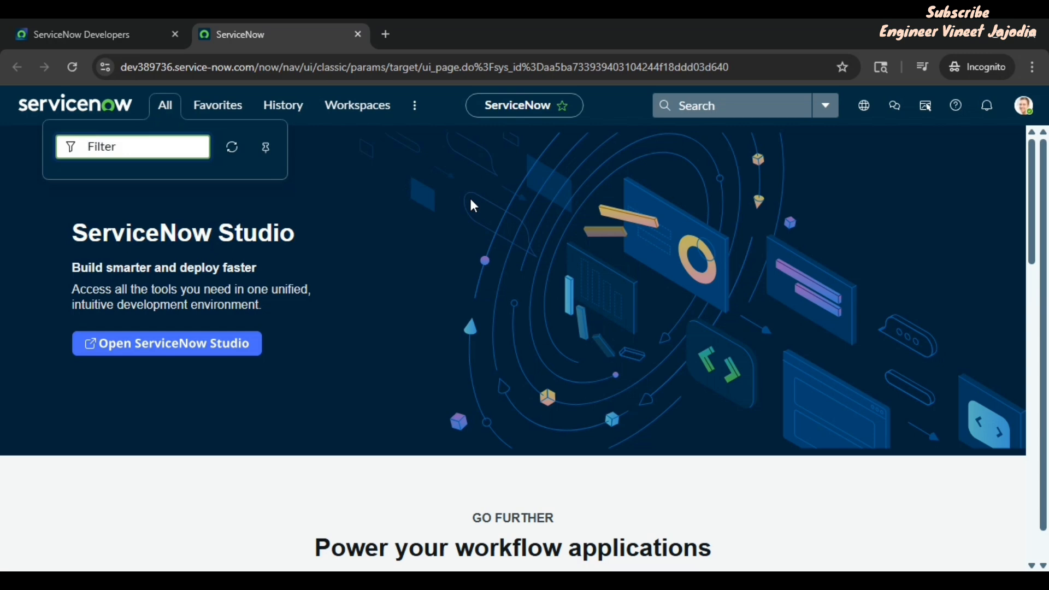
{"action": "type", "text": "sys_u"}
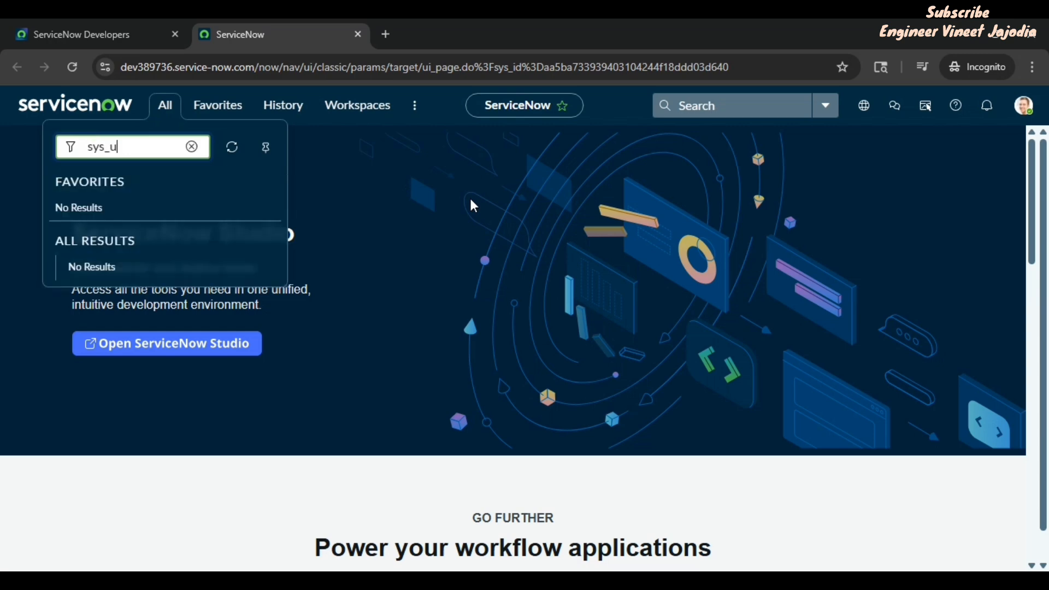
{"action": "type", "text": "ser.LIST"}
{"action": "key", "text": "Return"}
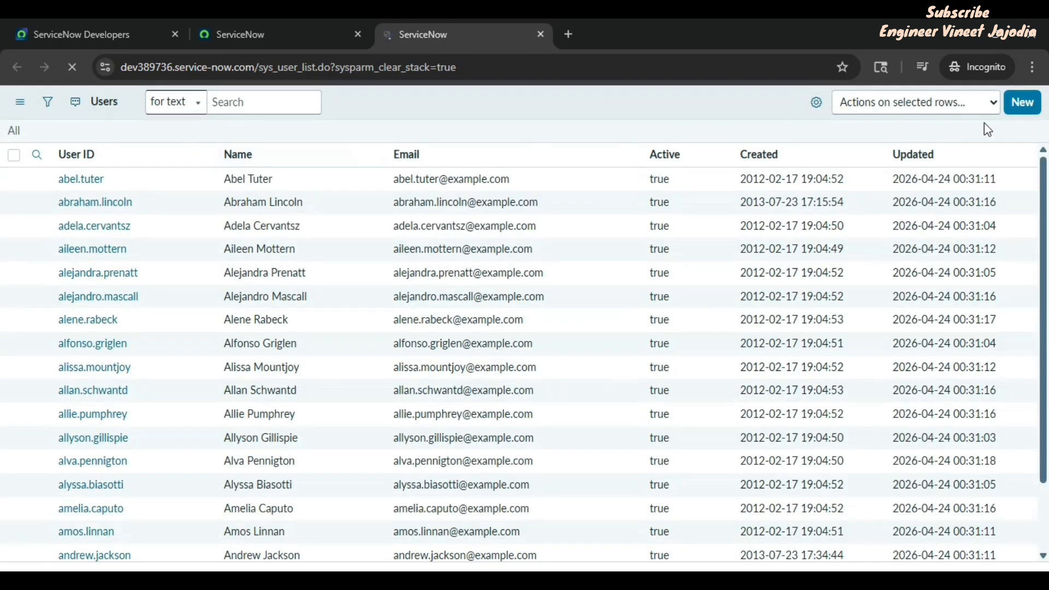
Step: Create a new user record with the new user's ID, first name and last name, and save it
{"action": "left_click", "coordinate": [1029, 107]}
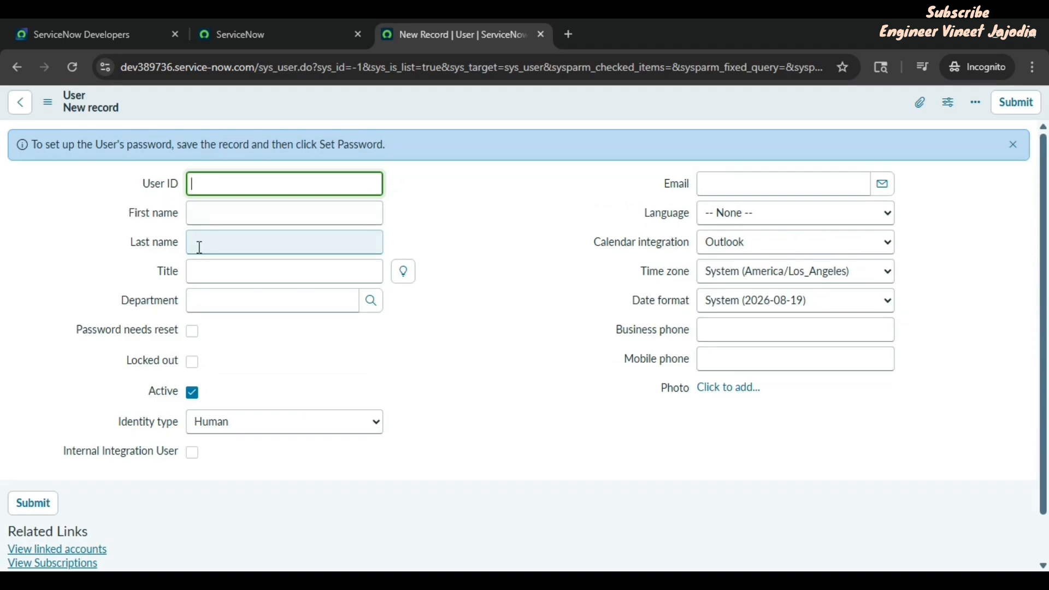
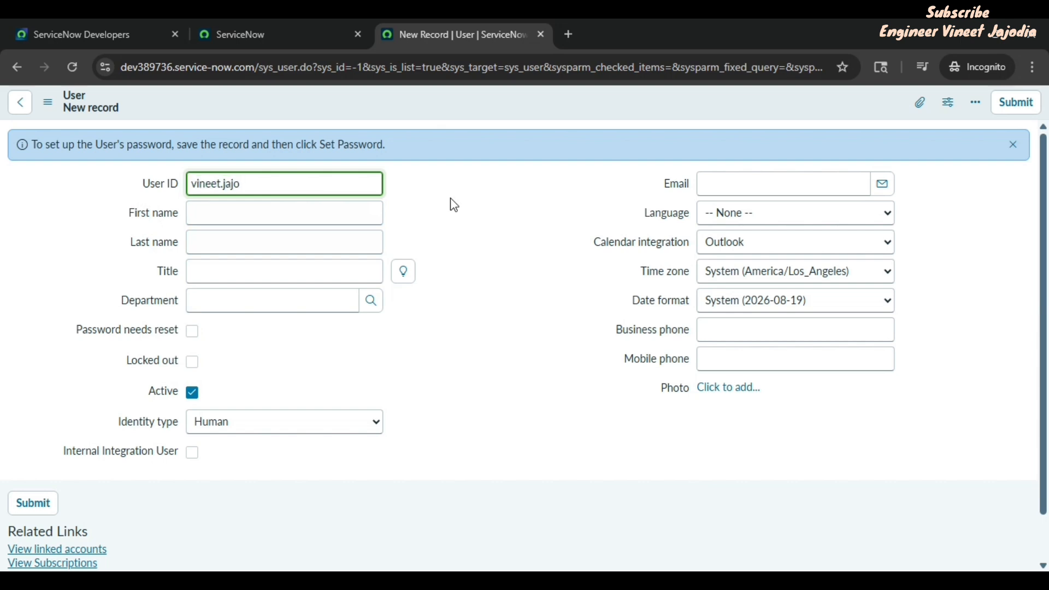
{"action": "left_click", "coordinate": [329, 206]}
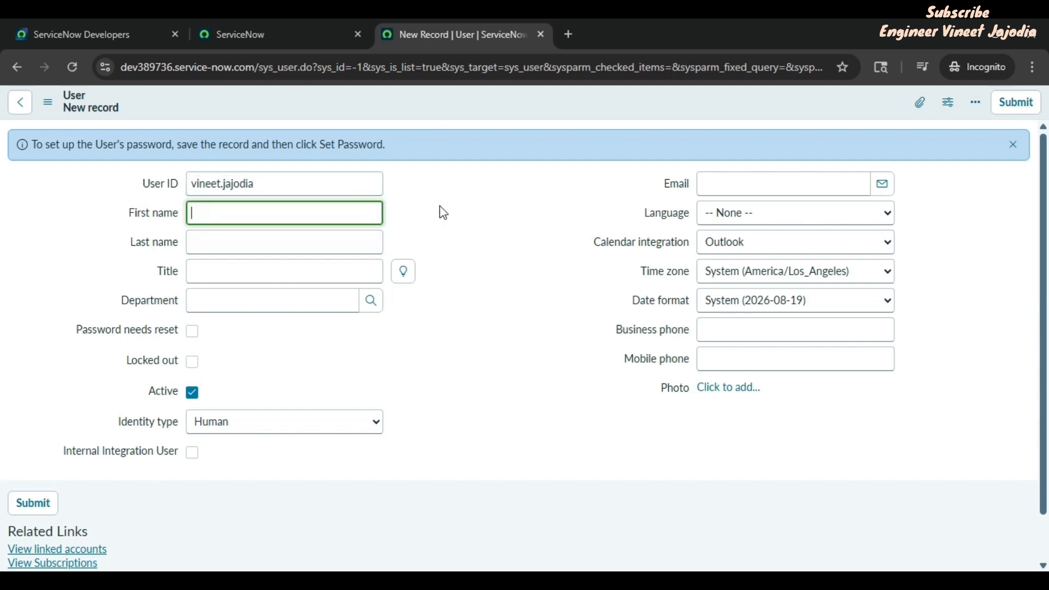
{"action": "key", "text": "Tab"}
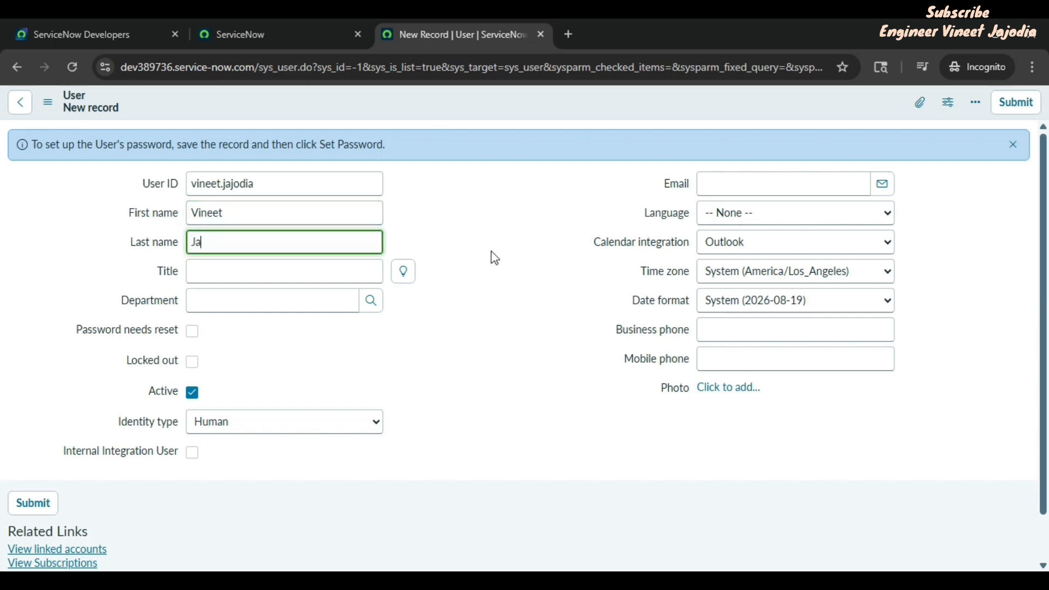
{"action": "left_click", "coordinate": [512, 222]}
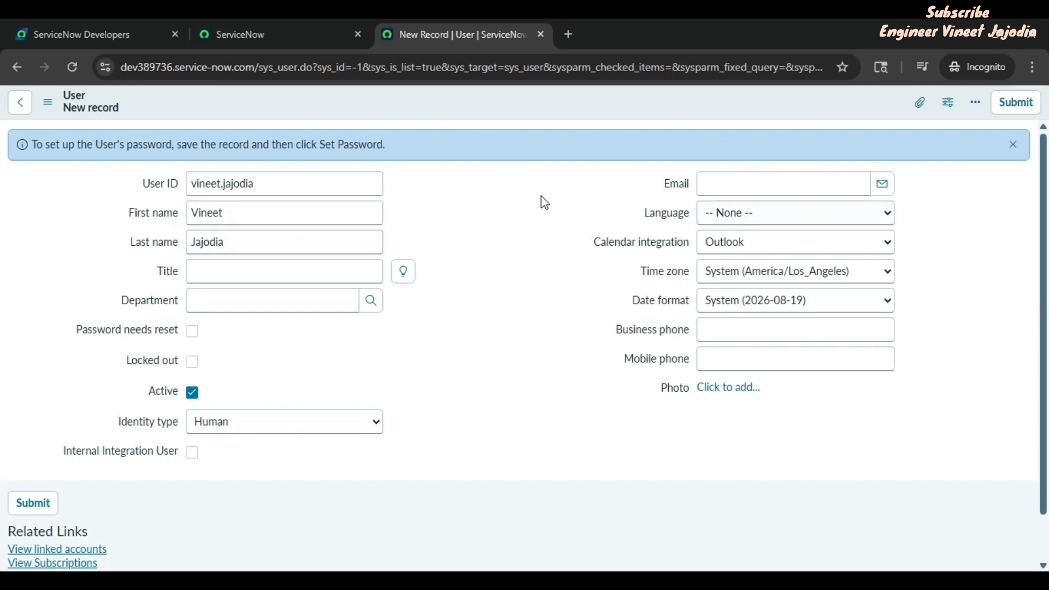
{"action": "right_click", "coordinate": [526, 109]}
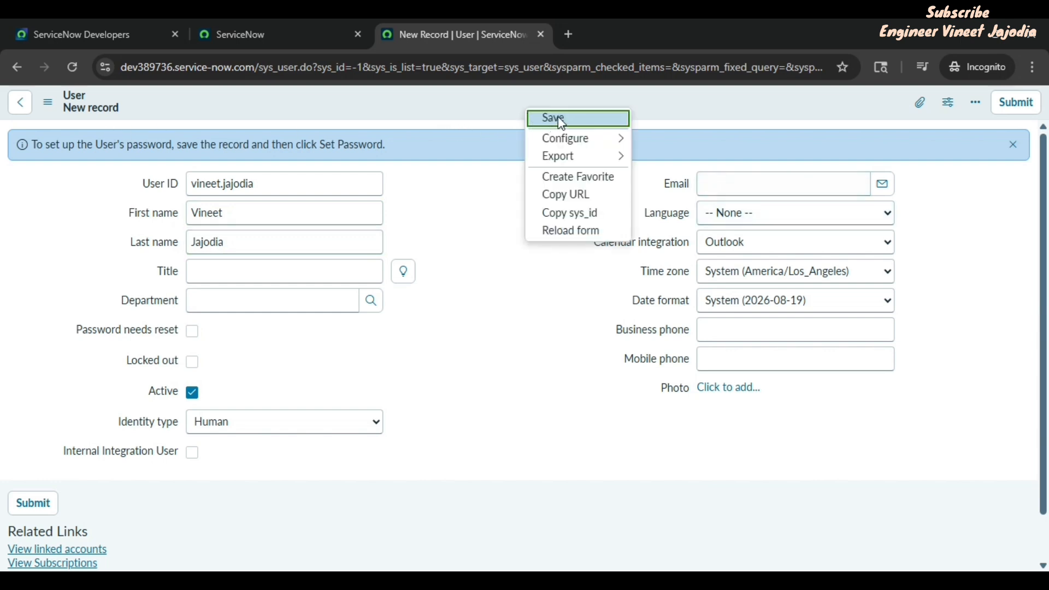
{"action": "left_click", "coordinate": [561, 120]}
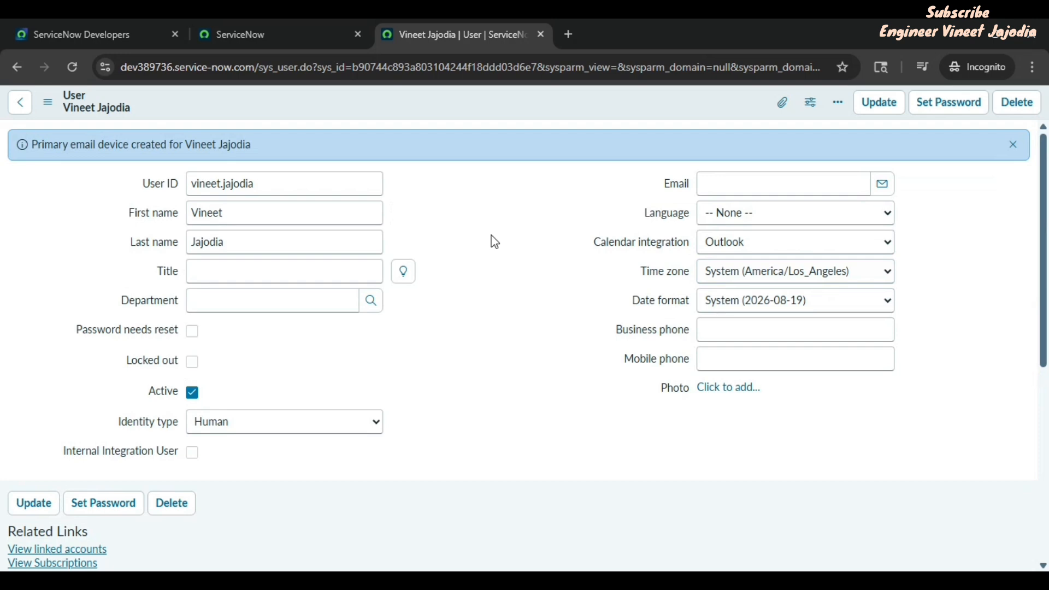
Step: Add the admin role to the new user's Roles list and save the change
{"action": "scroll", "coordinate": [495, 242], "scroll_direction": "down", "scroll_amount": 5}
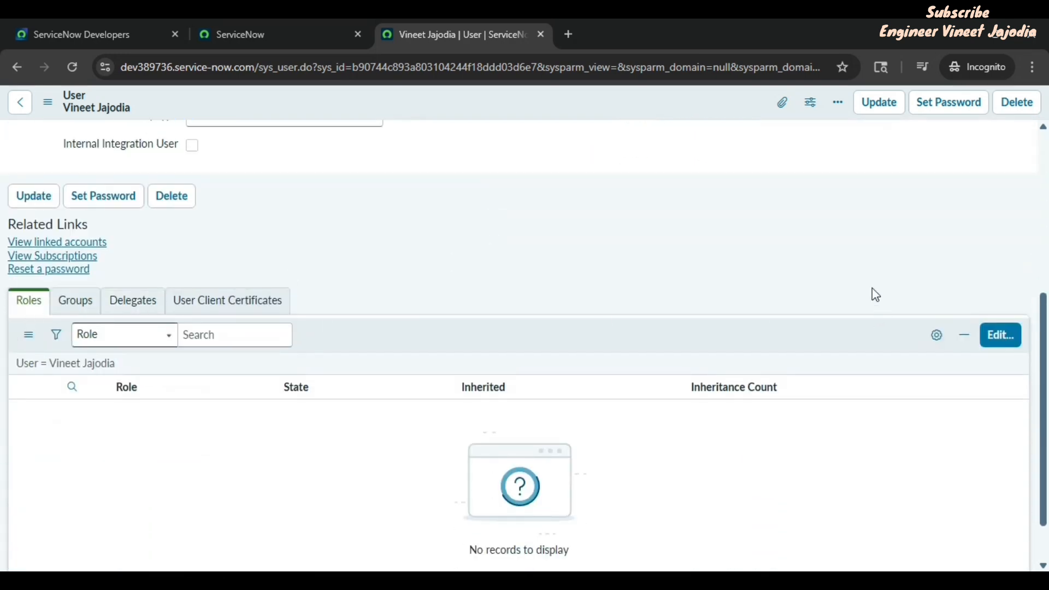
{"action": "left_click", "coordinate": [999, 338]}
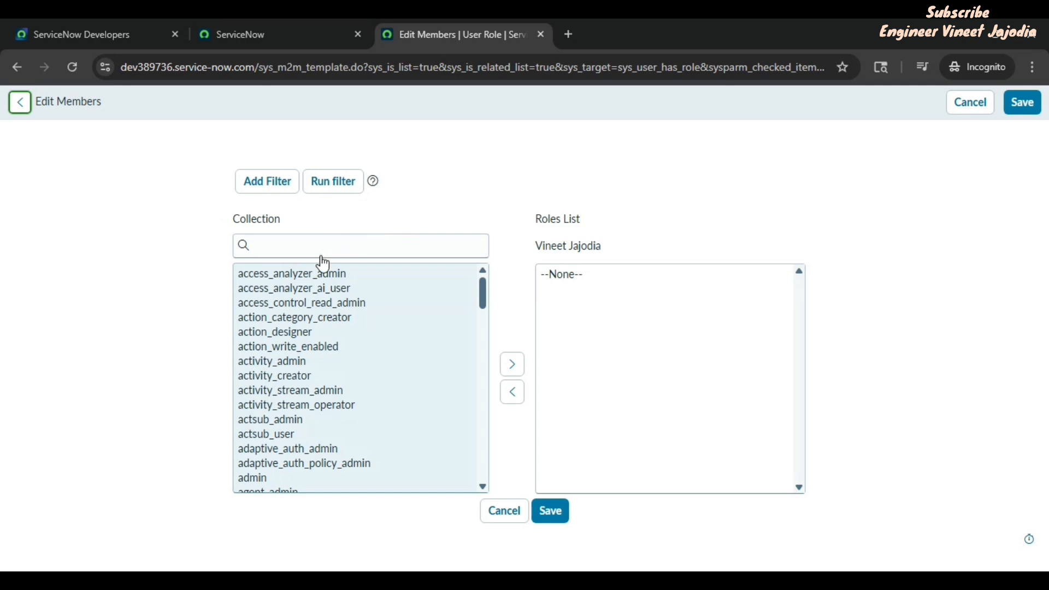
{"action": "left_click", "coordinate": [314, 287]}
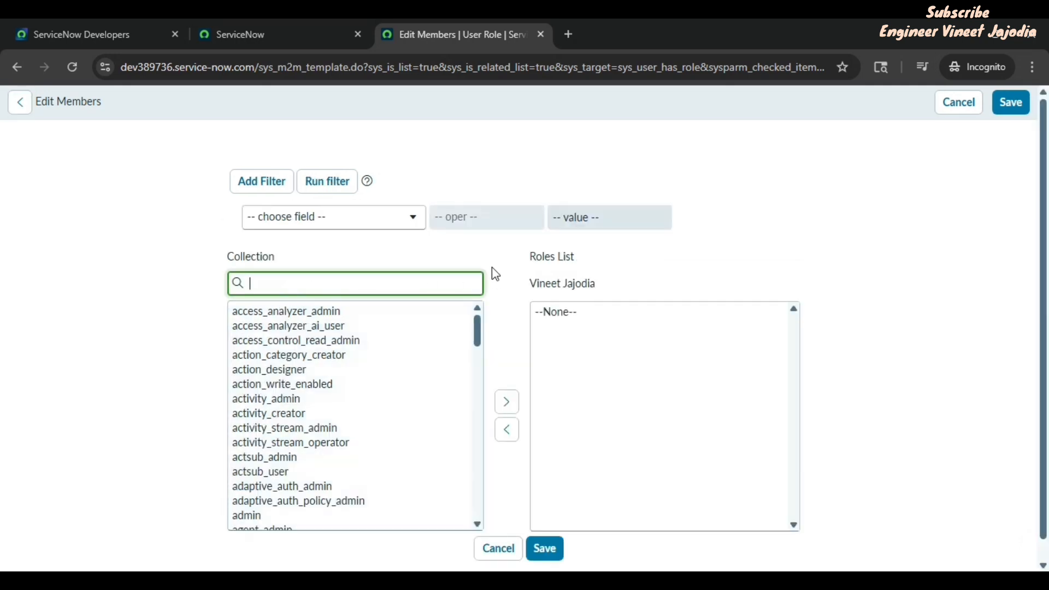
{"action": "type", "text": "admin"}
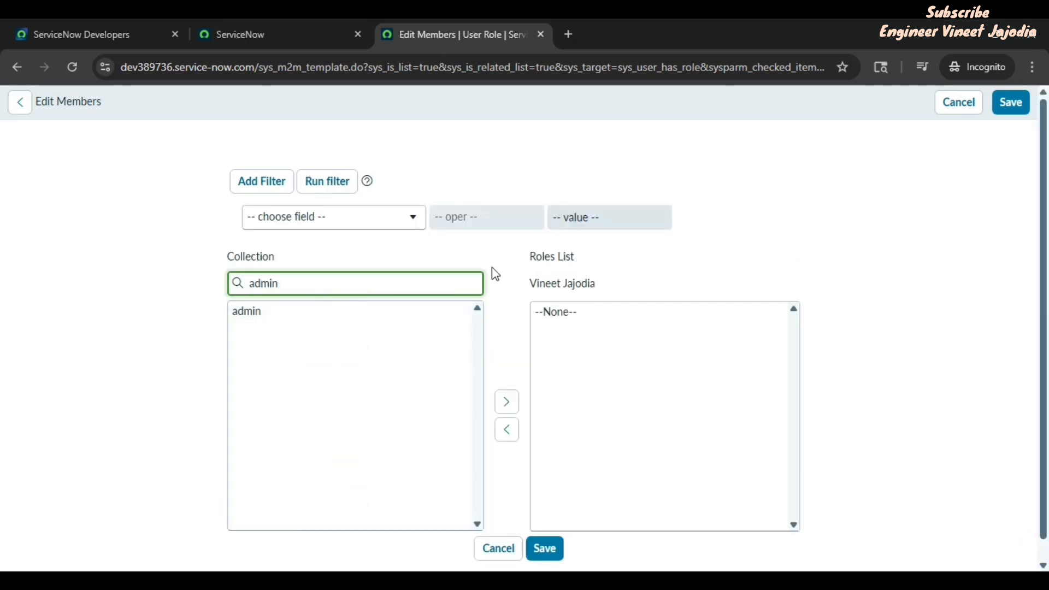
{"action": "left_click", "coordinate": [328, 313]}
{"action": "left_click", "coordinate": [507, 403]}
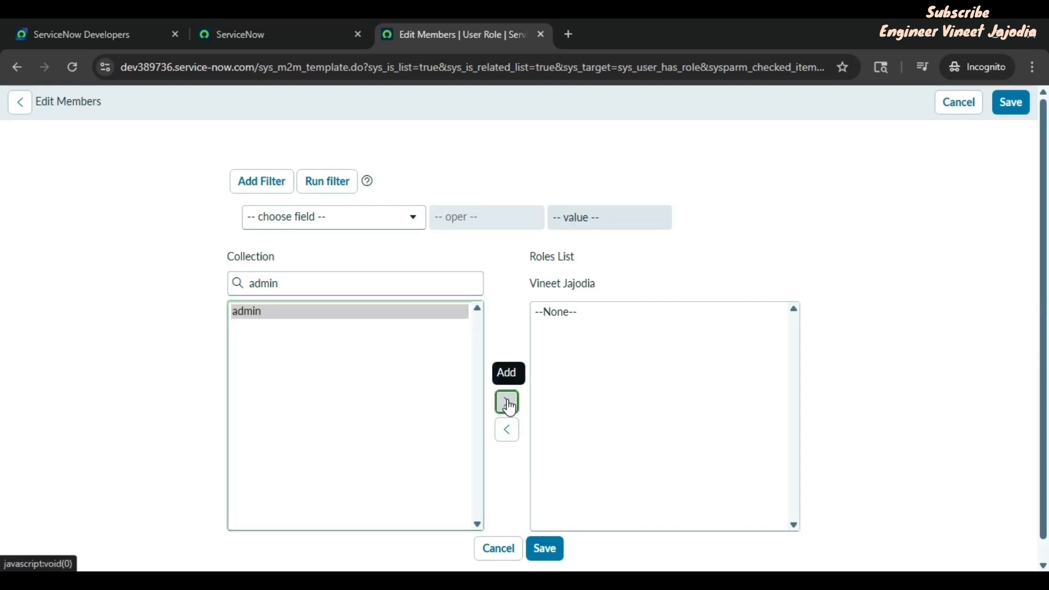
{"action": "left_click", "coordinate": [547, 551]}
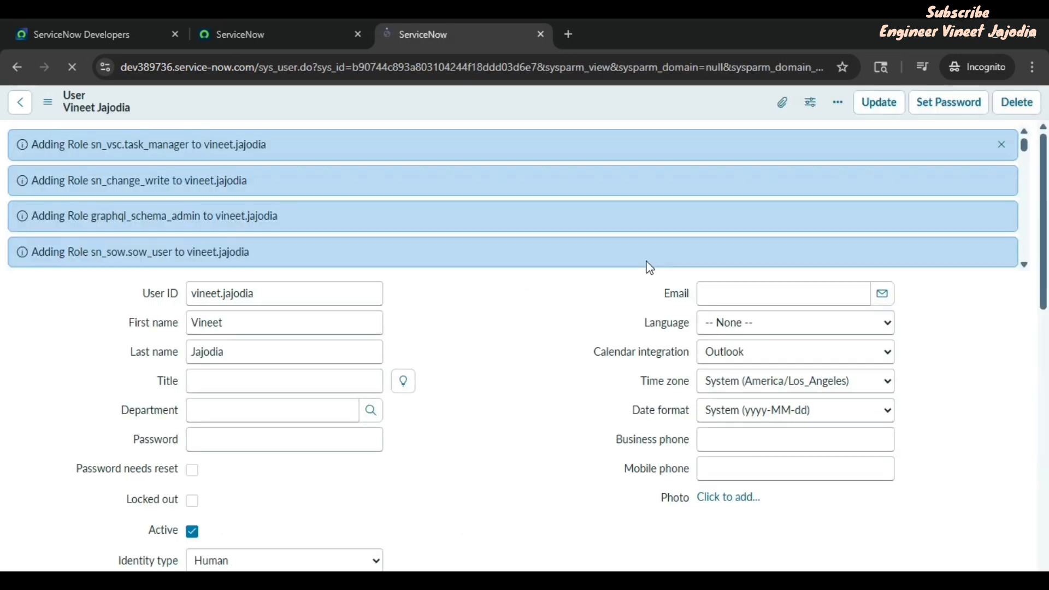
Step: Dismiss the role messages, reopen the role editor and search available roles for 'security'
{"action": "left_click", "coordinate": [1003, 144]}
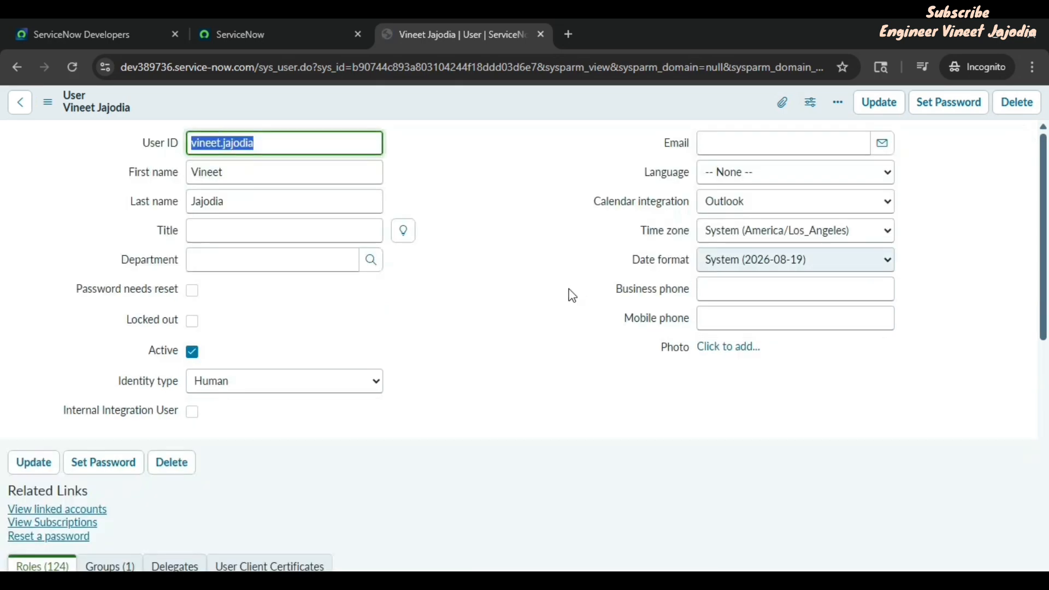
{"action": "scroll", "coordinate": [573, 295], "scroll_direction": "down", "scroll_amount": 5}
{"action": "scroll", "coordinate": [627, 278], "scroll_direction": "down", "scroll_amount": 1}
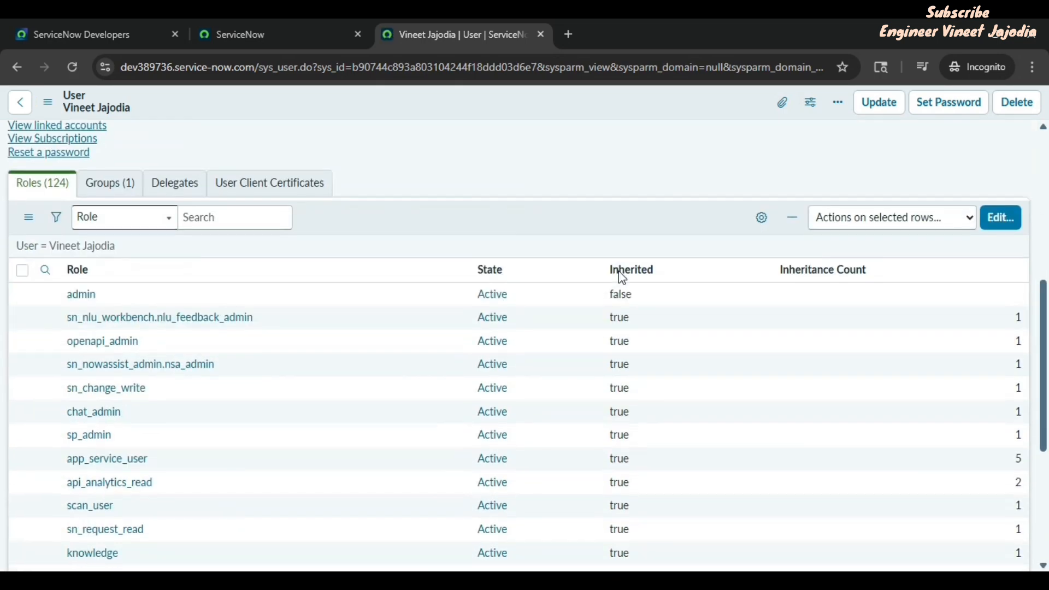
{"action": "left_click", "coordinate": [1002, 220]}
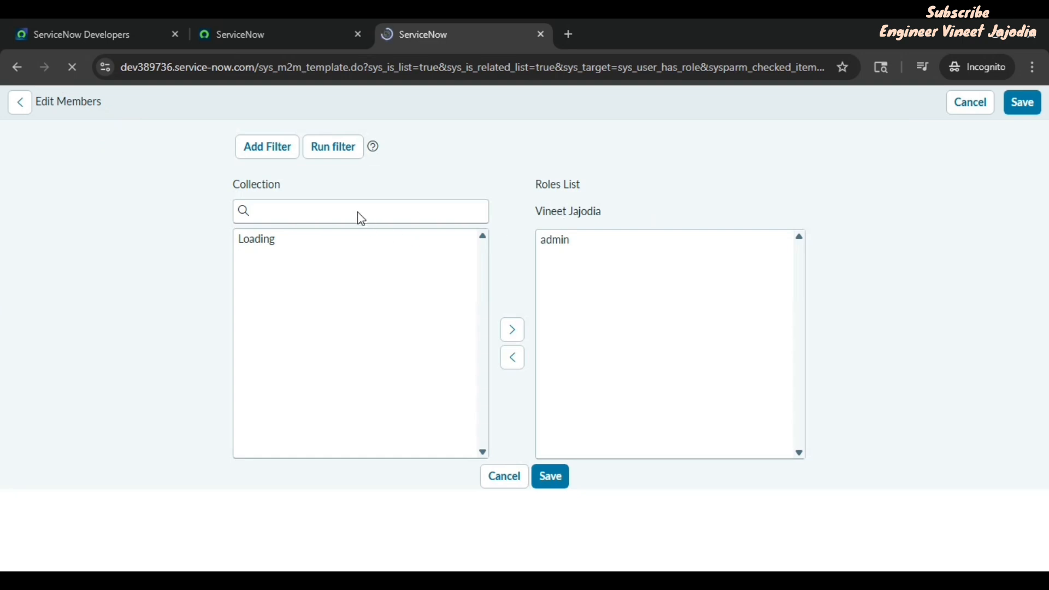
{"action": "left_click", "coordinate": [304, 284]}
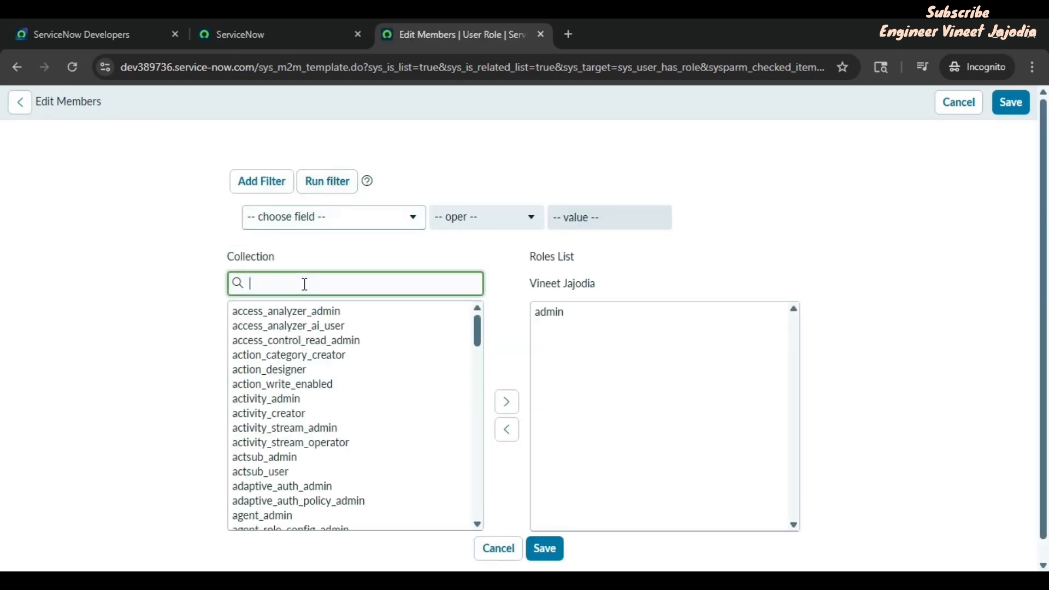
{"action": "type", "text": "secu"}
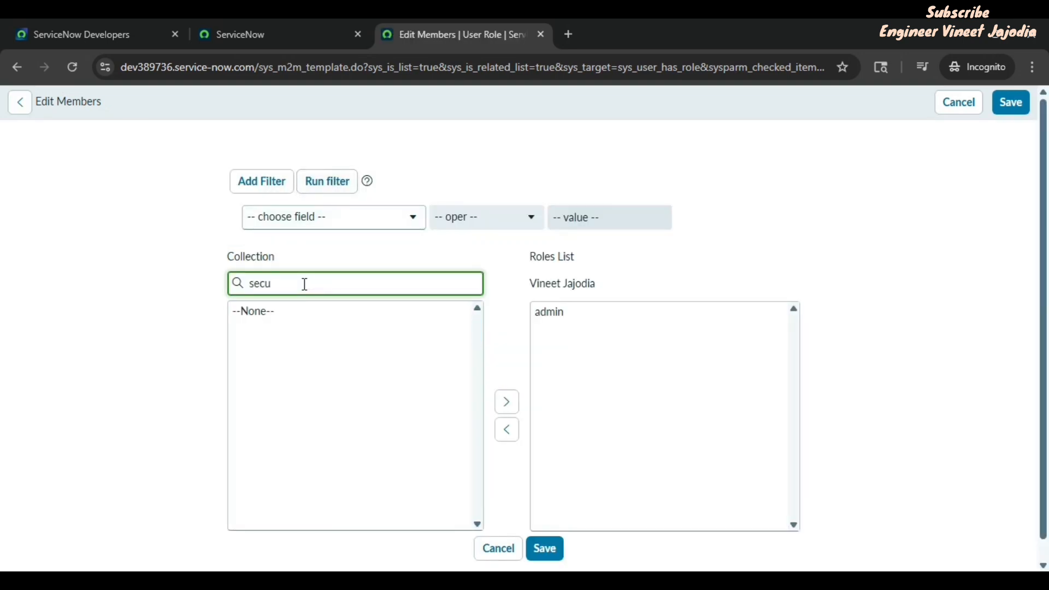
{"action": "type", "text": "rity"}
Step: Elevate the current administrator session to security_admin from the profile menu
{"action": "left_click", "coordinate": [281, 22]}
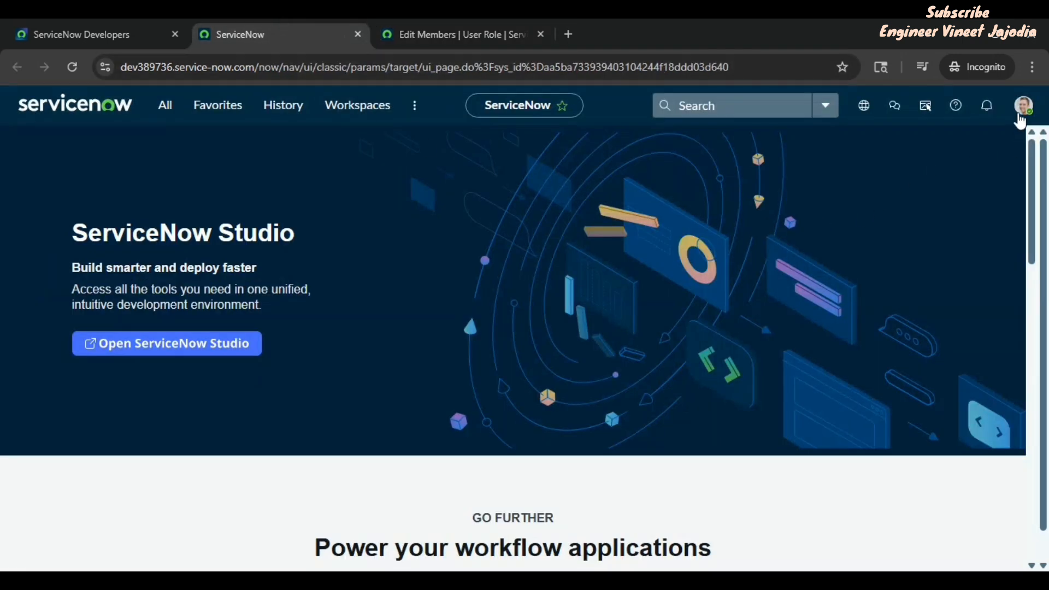
{"action": "left_click", "coordinate": [1025, 107]}
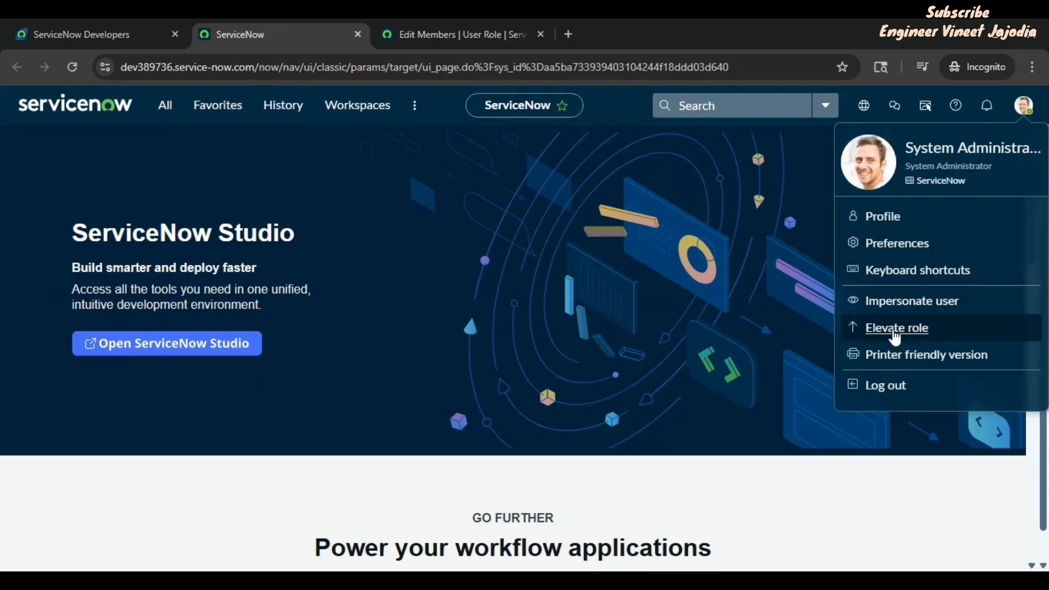
{"action": "left_click", "coordinate": [891, 335]}
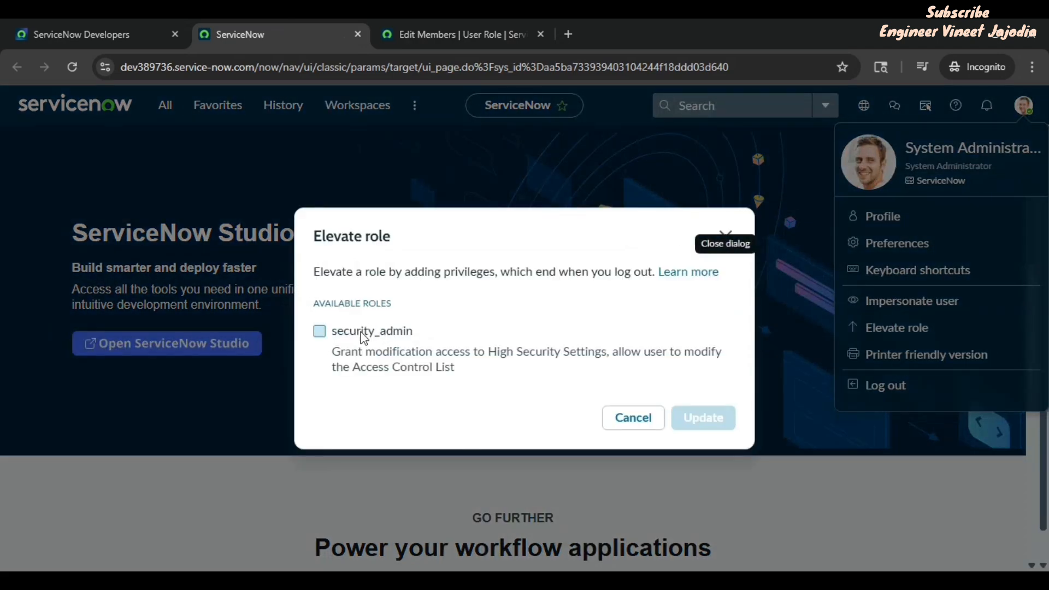
{"action": "left_click", "coordinate": [320, 332]}
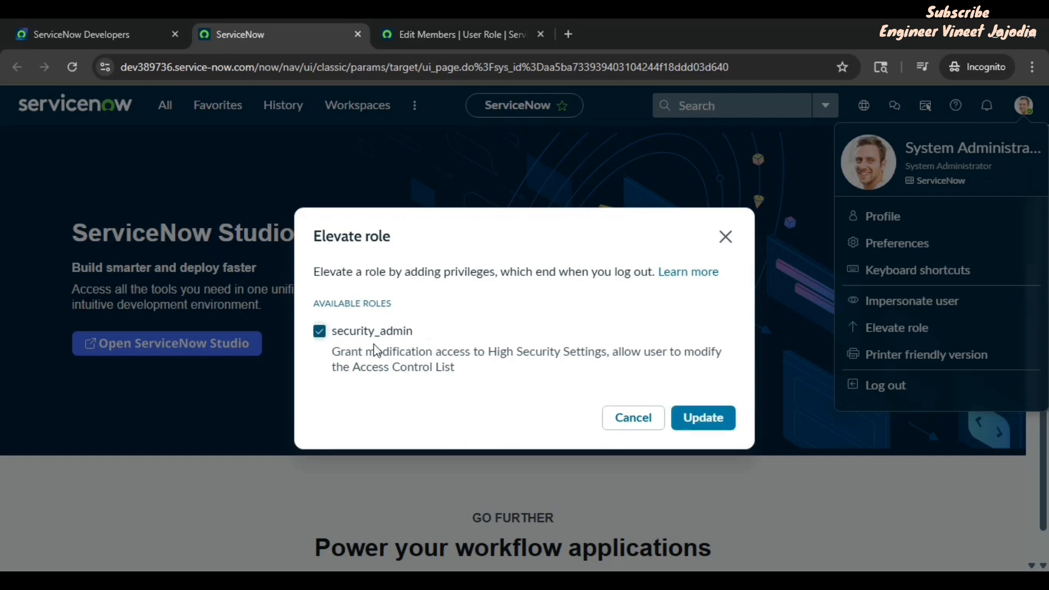
{"action": "left_click", "coordinate": [703, 417]}
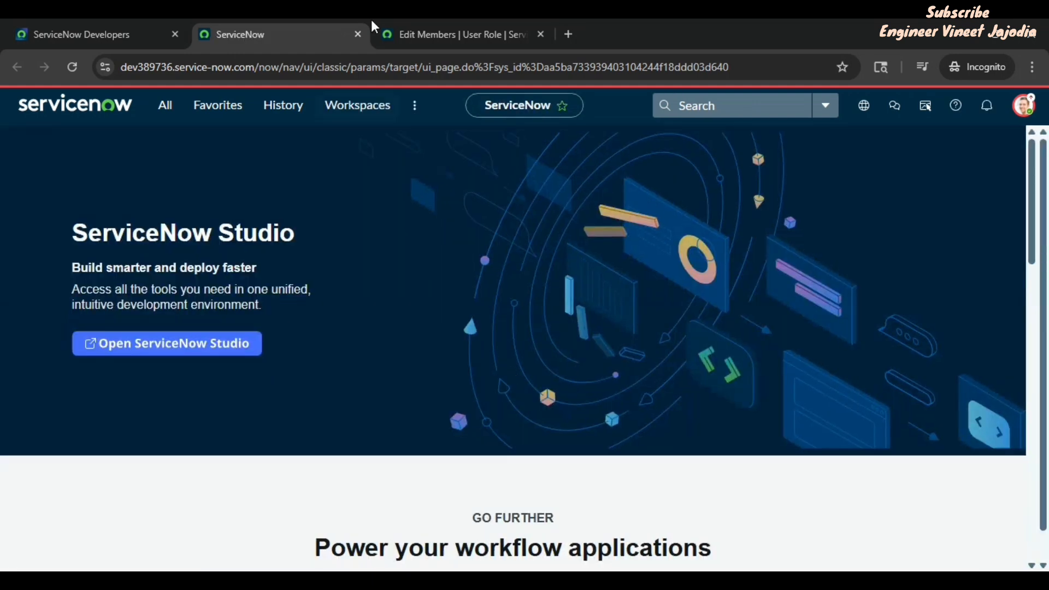
Step: Reload the role editor, add security_admin to the user's roles and save
{"action": "left_click", "coordinate": [418, 32]}
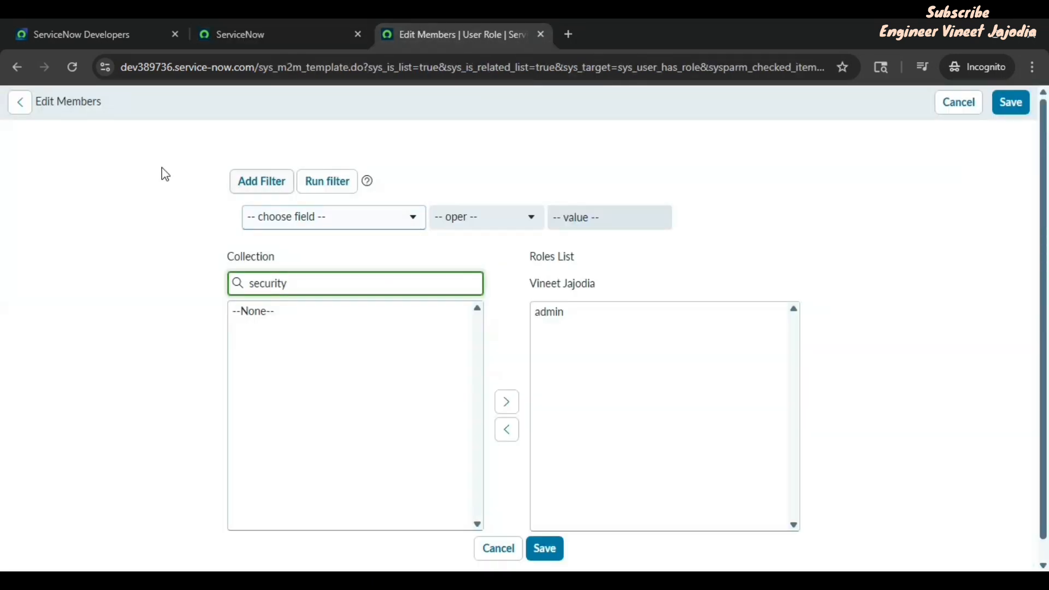
{"action": "left_click", "coordinate": [73, 68]}
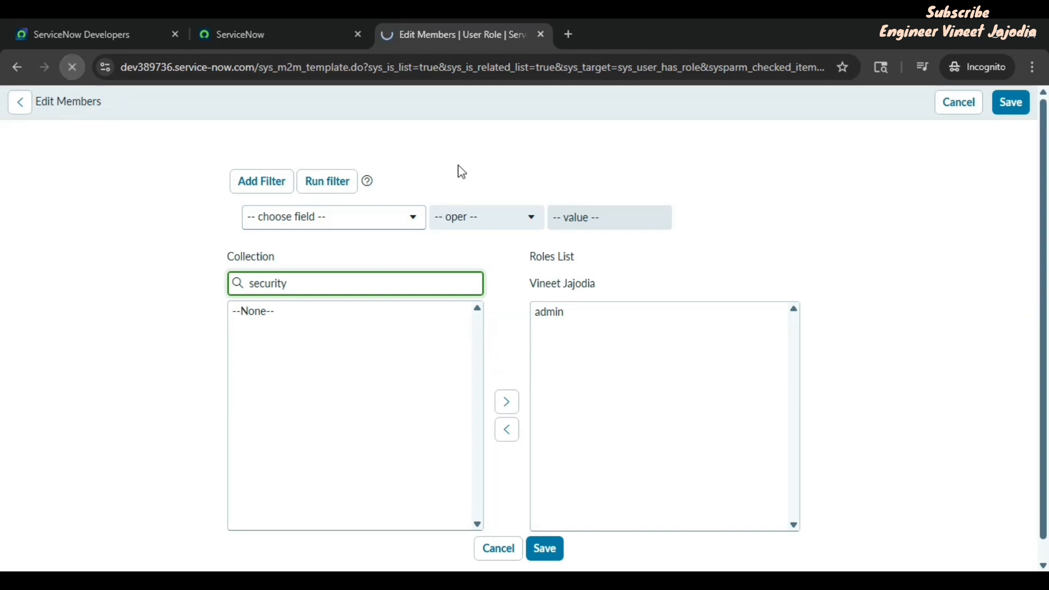
{"action": "left_click", "coordinate": [330, 286]}
{"action": "type", "text": "secur"}
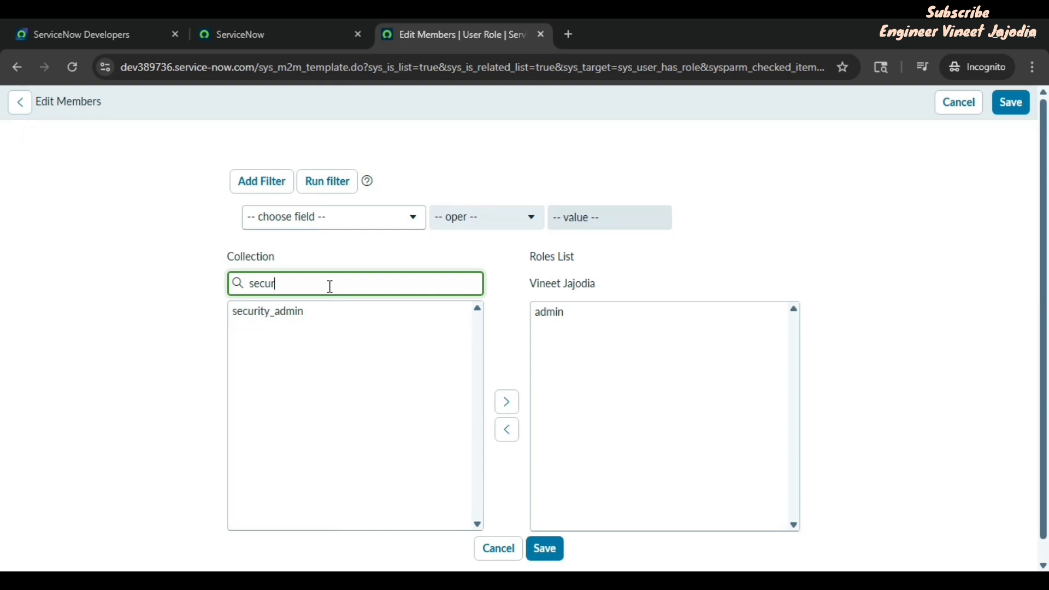
{"action": "type", "text": "ity"}
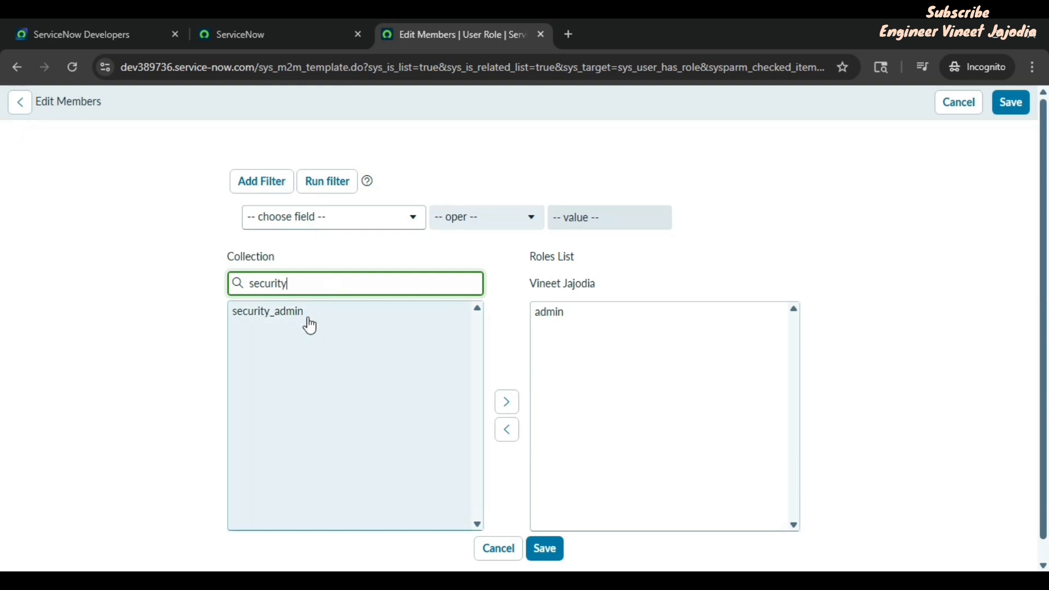
{"action": "left_click", "coordinate": [304, 316]}
{"action": "left_click", "coordinate": [507, 402]}
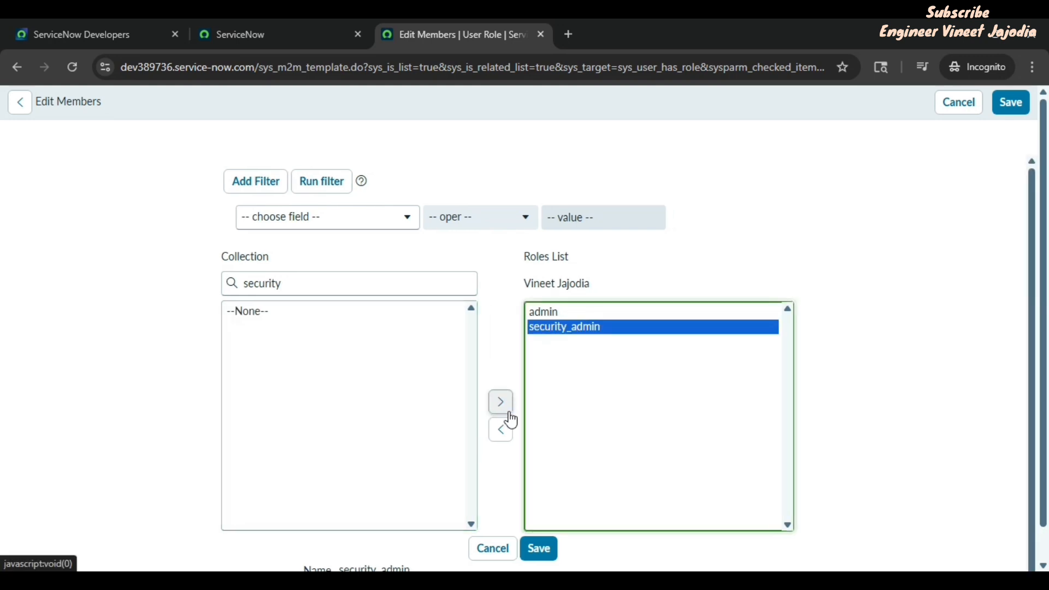
{"action": "left_click", "coordinate": [540, 545]}
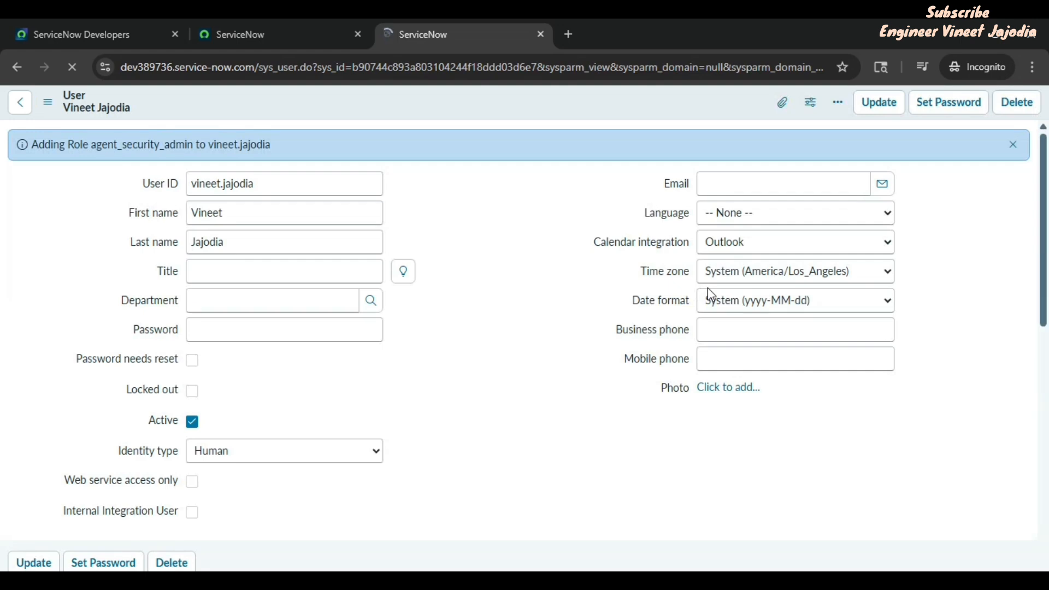
Step: Review the saved user record confirming agent_security_admin was added alongside admin
{"action": "left_click", "coordinate": [482, 293]}
{"action": "scroll", "coordinate": [478, 293], "scroll_direction": "down", "scroll_amount": 3}
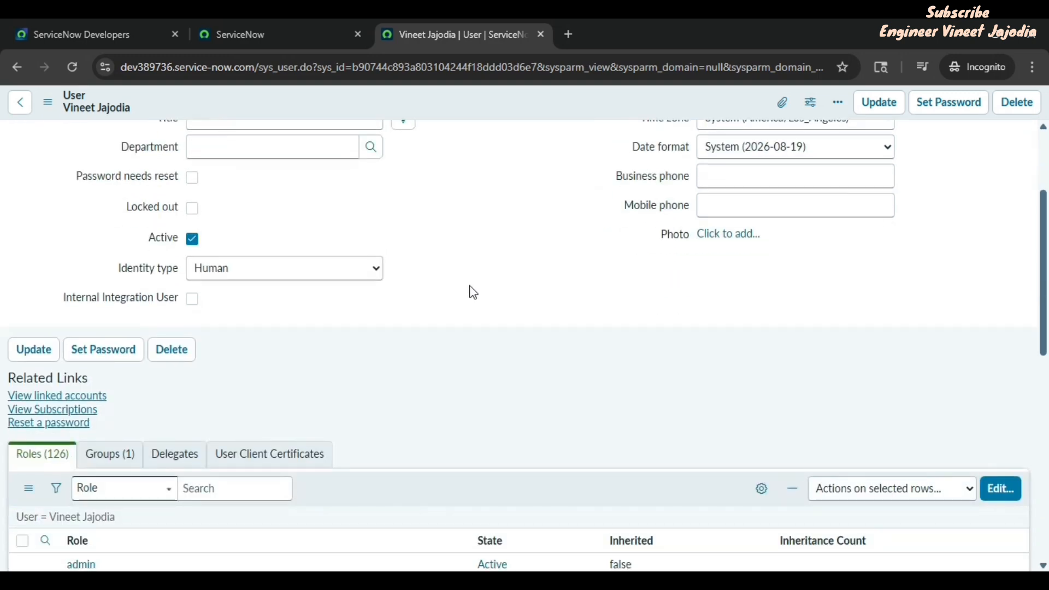
{"action": "scroll", "coordinate": [473, 293], "scroll_direction": "down", "scroll_amount": 3}
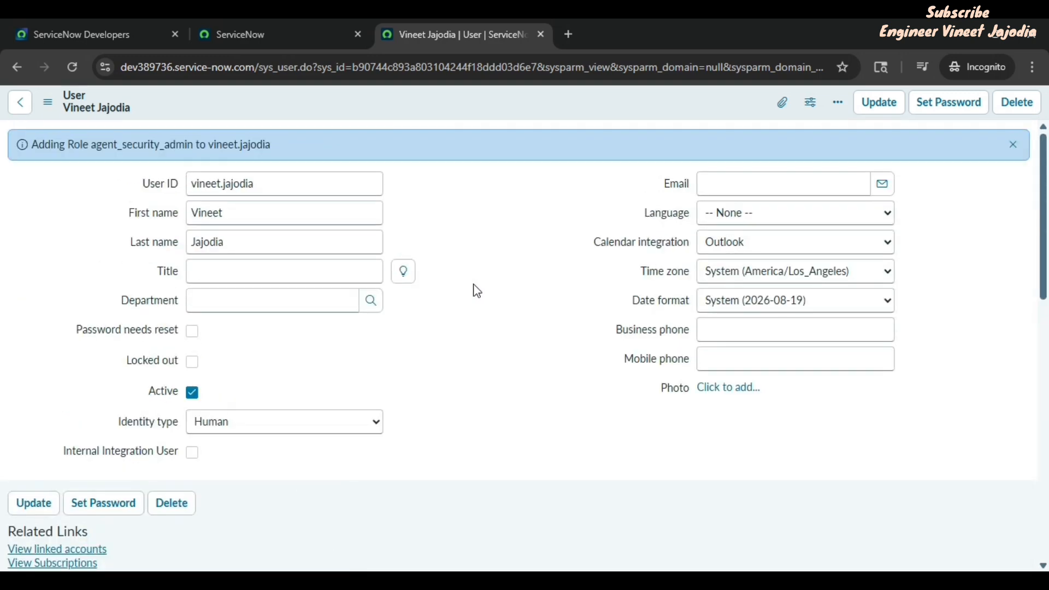
{"action": "scroll", "coordinate": [476, 291], "scroll_direction": "down", "scroll_amount": 7}
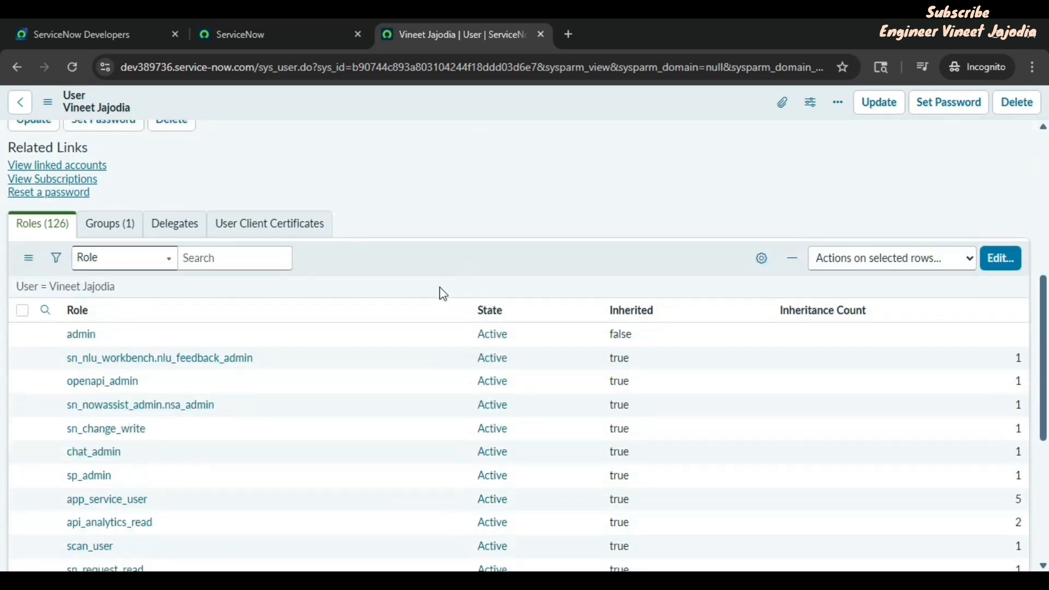
{"action": "scroll", "coordinate": [600, 263], "scroll_direction": "up", "scroll_amount": 7}
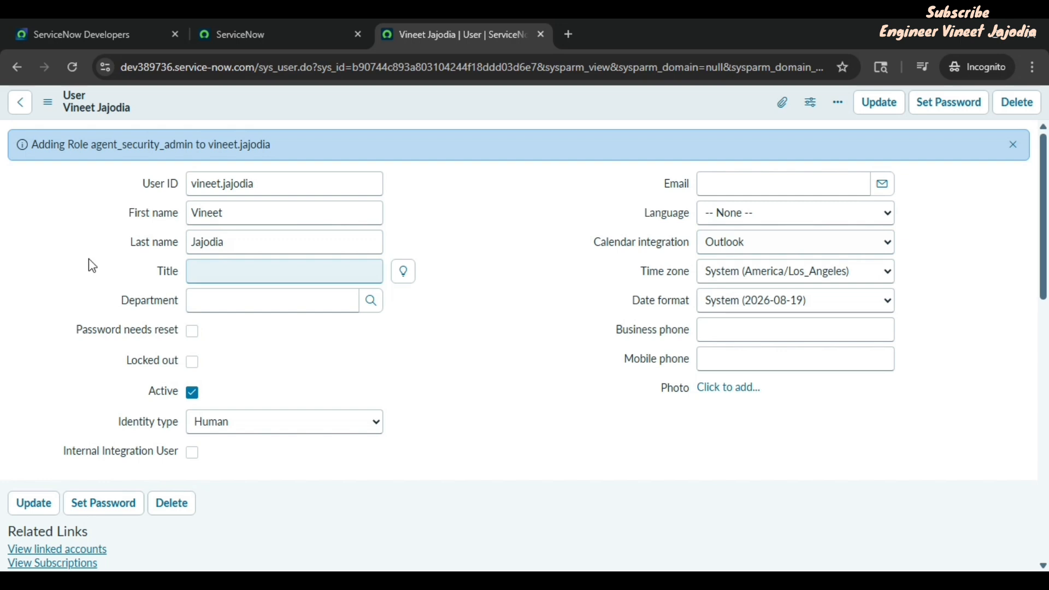
Step: Tick Password needs reset and save the user record
{"action": "left_click", "coordinate": [192, 332]}
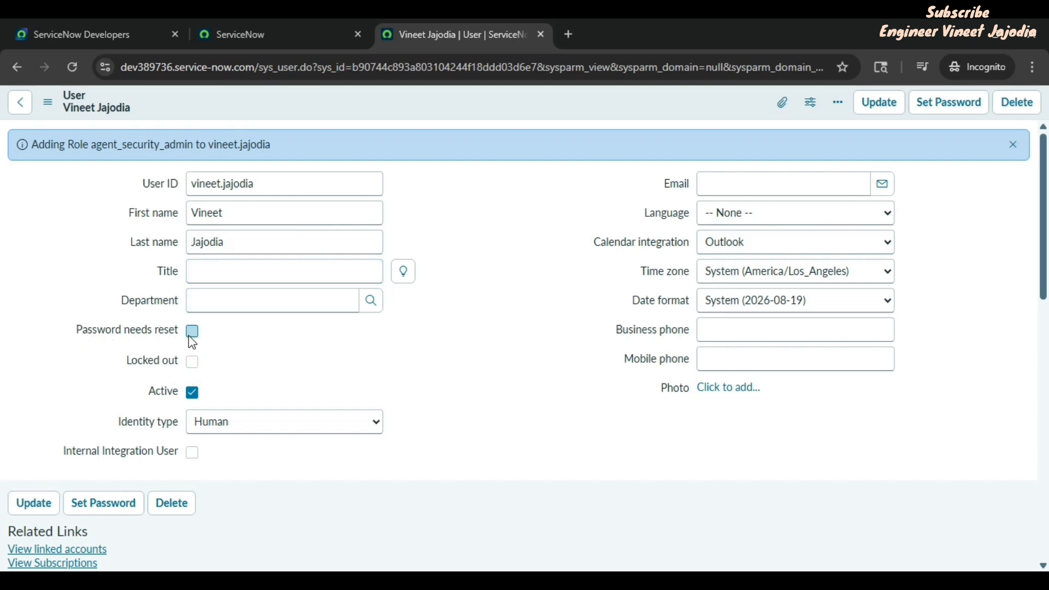
{"action": "right_click", "coordinate": [481, 112]}
{"action": "left_click", "coordinate": [518, 120]}
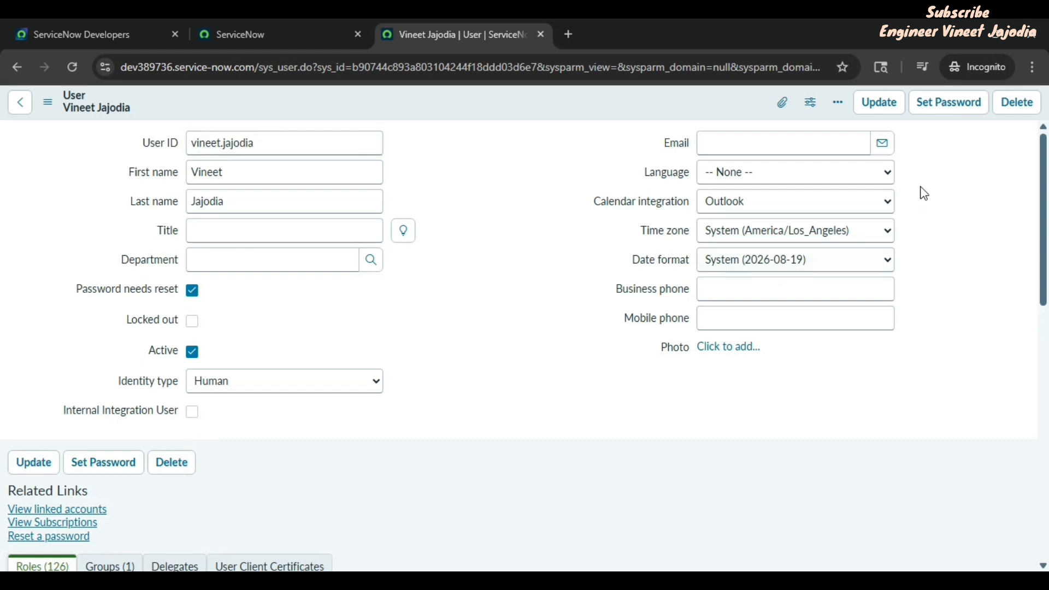
Step: Generate a random password, copy it, save it to the user, then close the record
{"action": "left_click", "coordinate": [956, 109]}
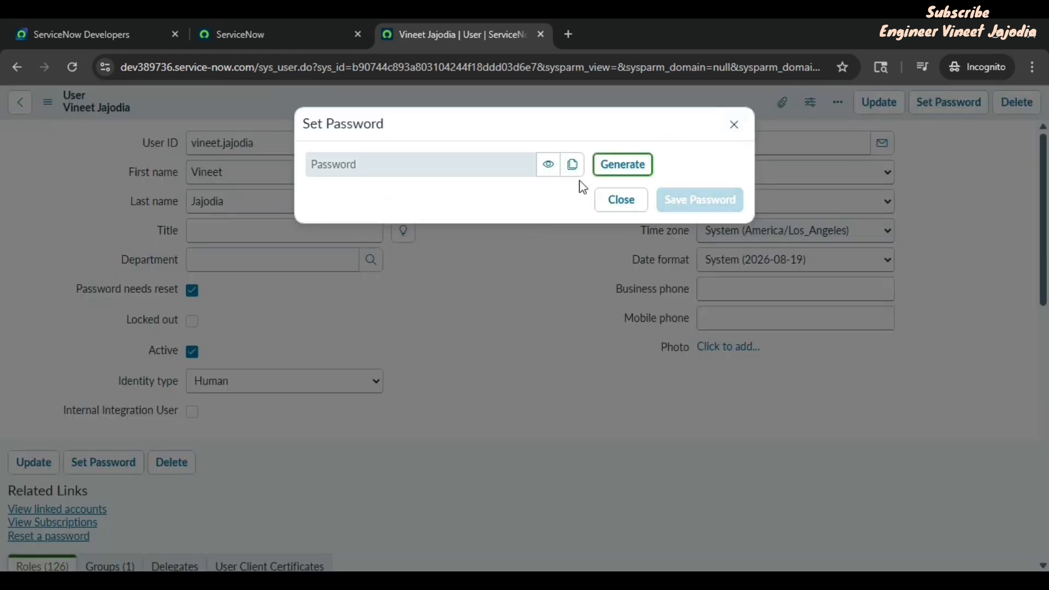
{"action": "left_click", "coordinate": [628, 166]}
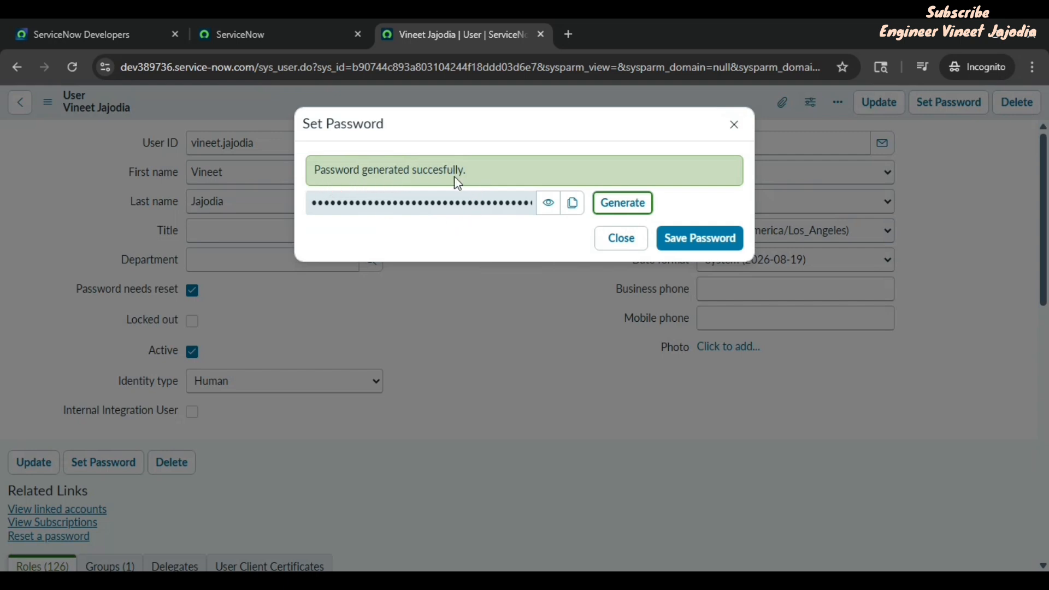
{"action": "left_click", "coordinate": [575, 207]}
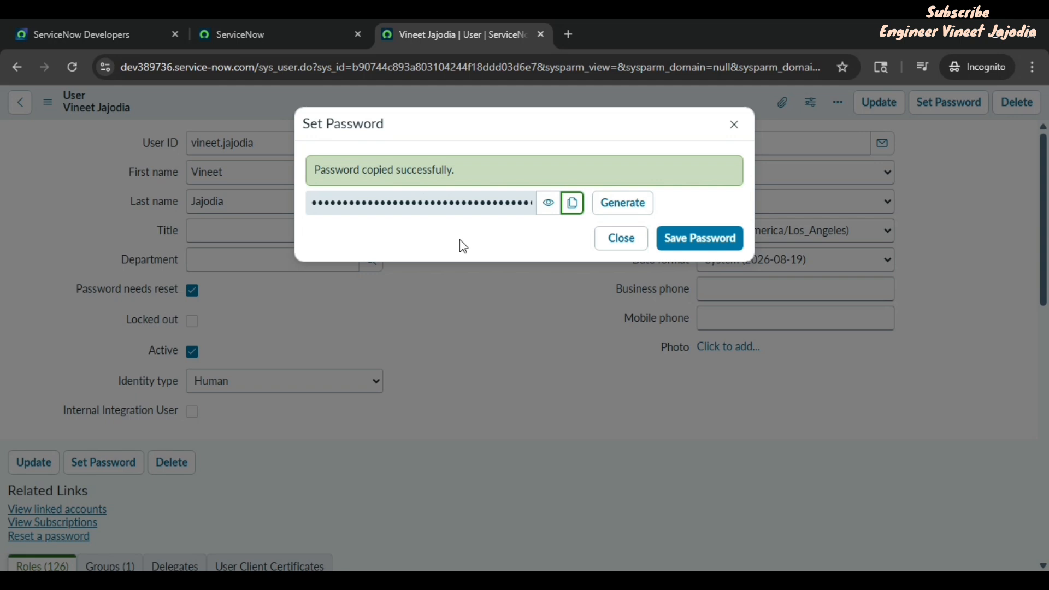
{"action": "left_click", "coordinate": [702, 250]}
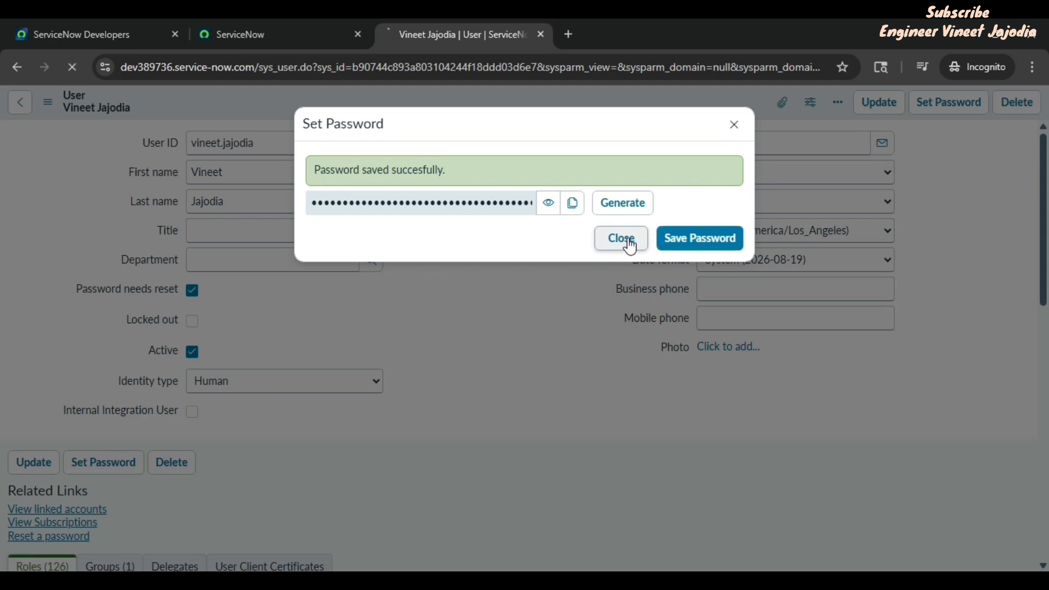
{"action": "left_click", "coordinate": [627, 240]}
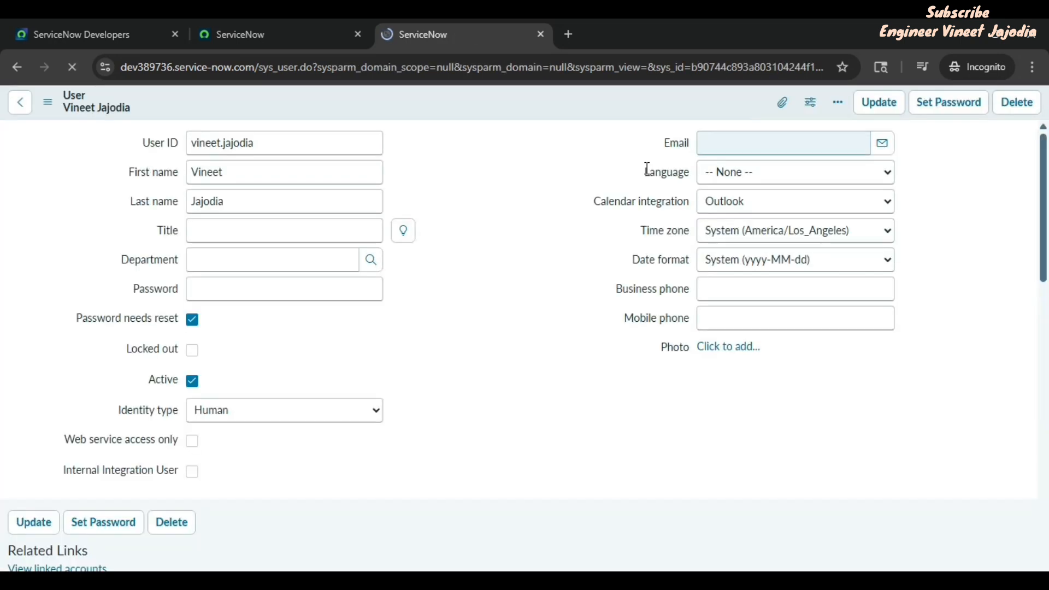
{"action": "left_click", "coordinate": [485, 175]}
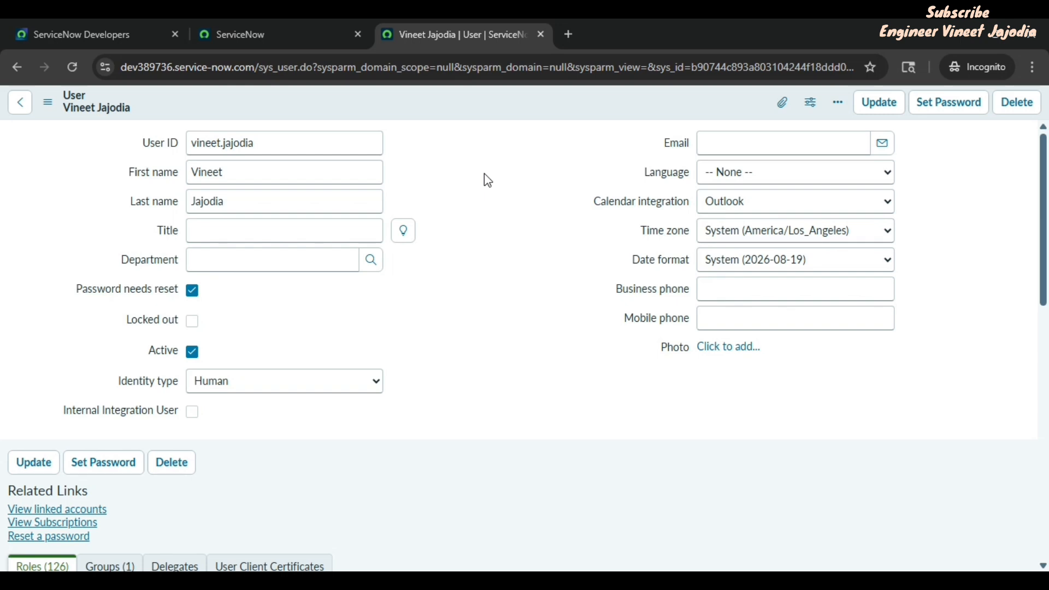
{"action": "left_click", "coordinate": [540, 35]}
Step: Log out of the admin account and sign in as the new user with the pasted generated password
{"action": "left_click", "coordinate": [1026, 109]}
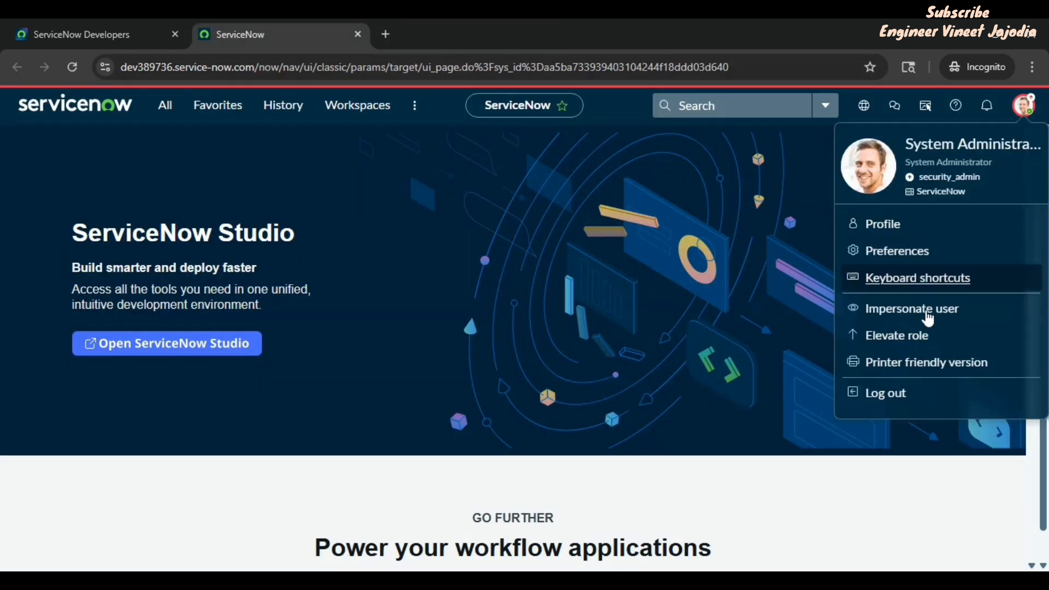
{"action": "left_click", "coordinate": [860, 392]}
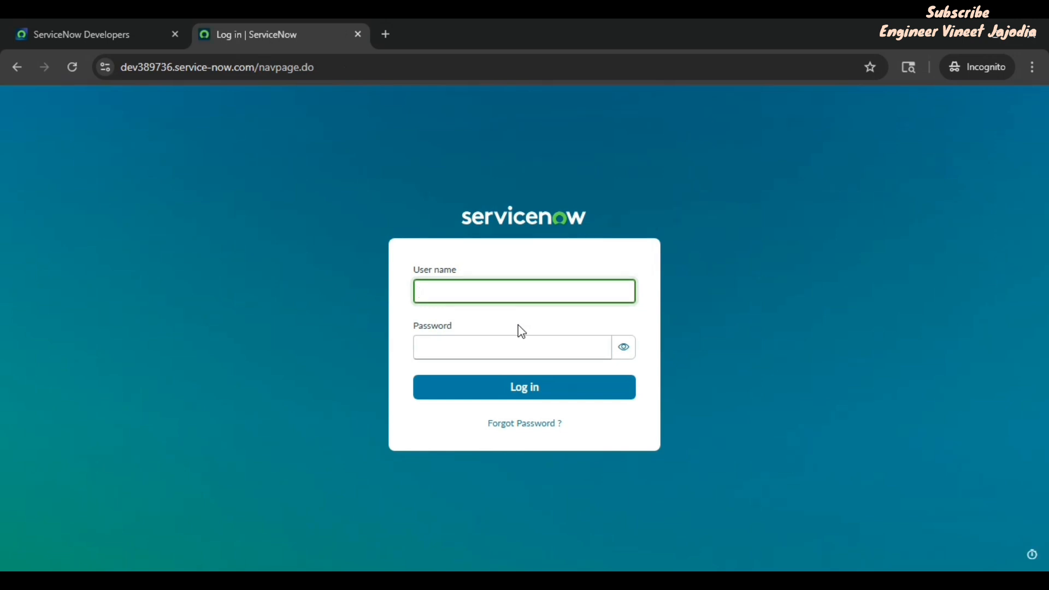
{"action": "left_click", "coordinate": [493, 343]}
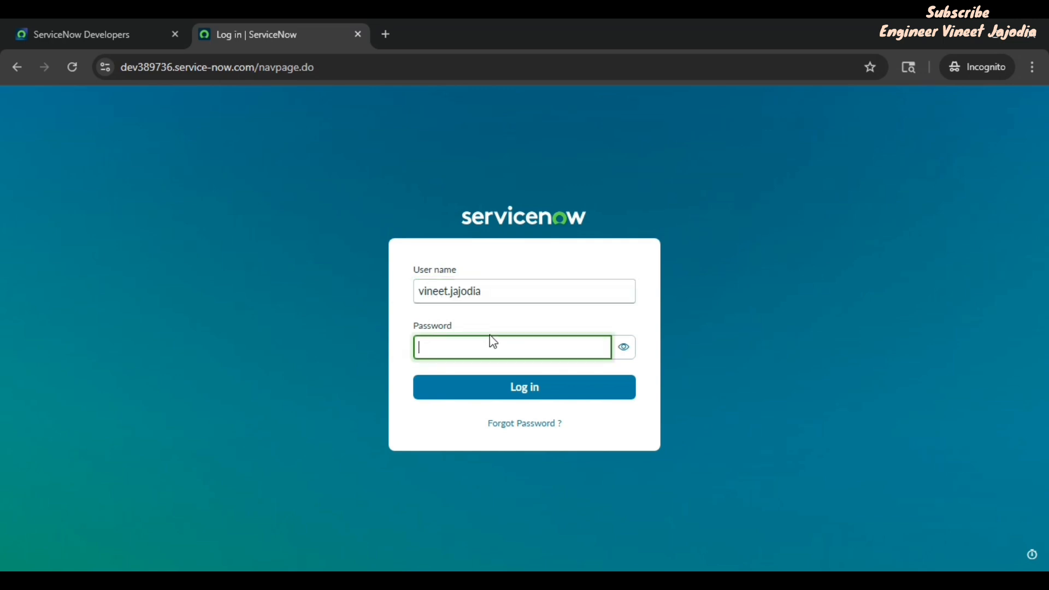
{"action": "right_click", "coordinate": [466, 354]}
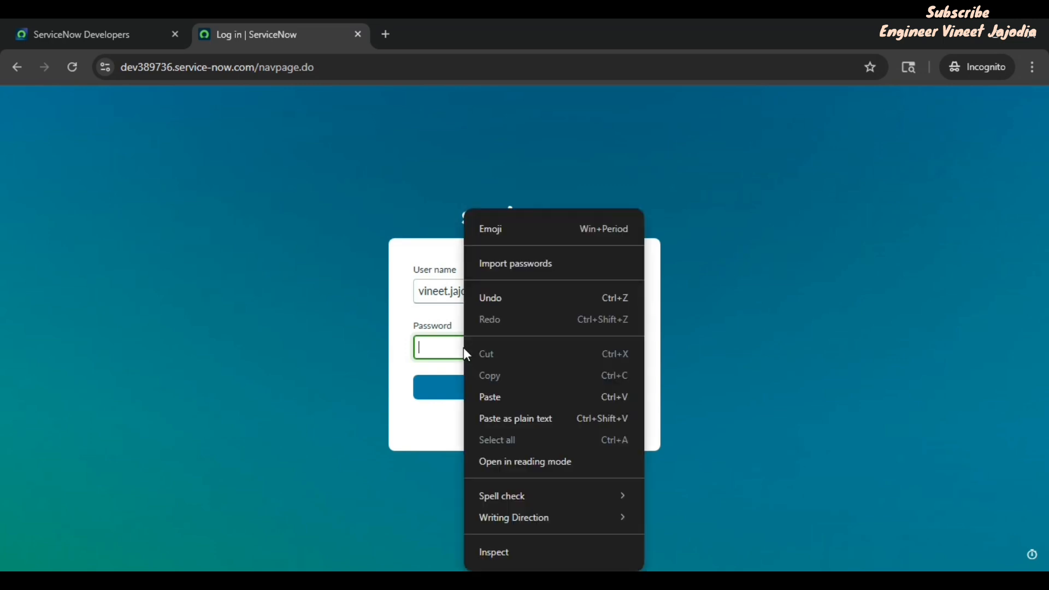
{"action": "left_click", "coordinate": [498, 403]}
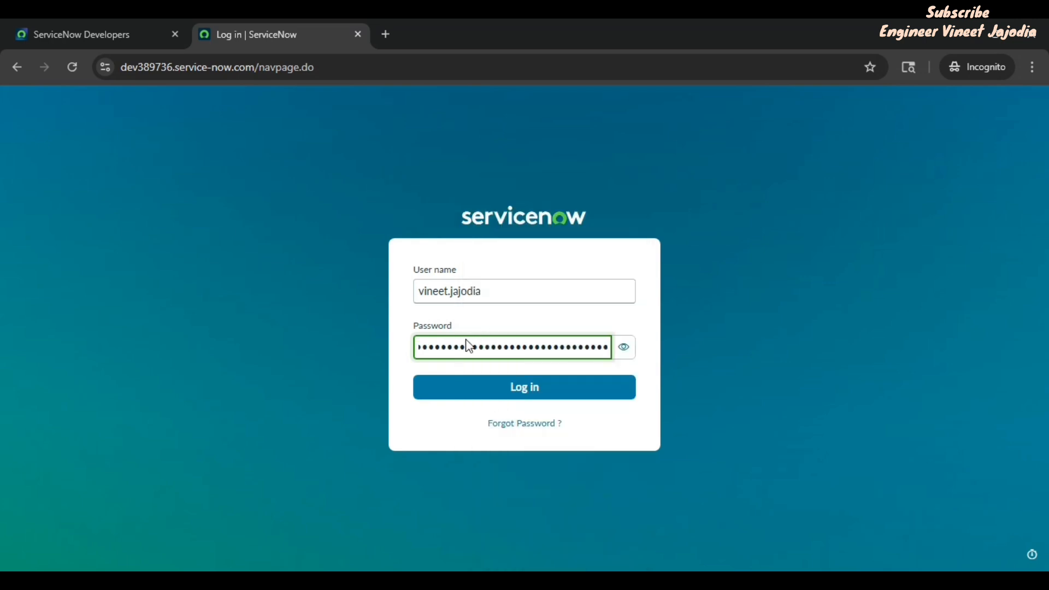
{"action": "left_click", "coordinate": [542, 397]}
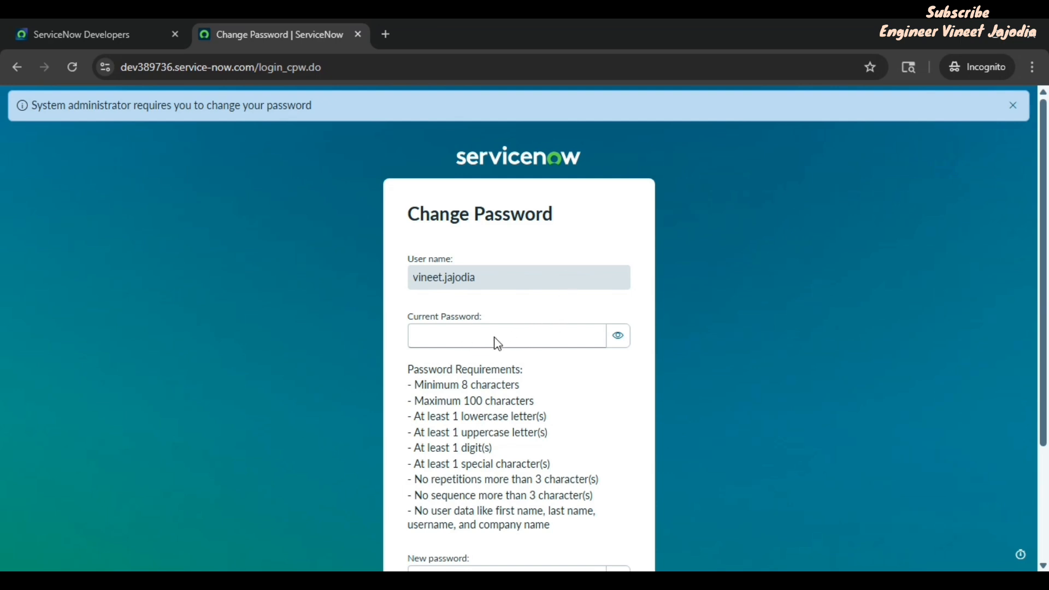
Step: Paste the generated password as current password, enter a new password and submit
{"action": "left_click", "coordinate": [455, 339]}
{"action": "key", "text": "ctrl+v"}
{"action": "scroll", "coordinate": [720, 331], "scroll_direction": "down", "scroll_amount": 2}
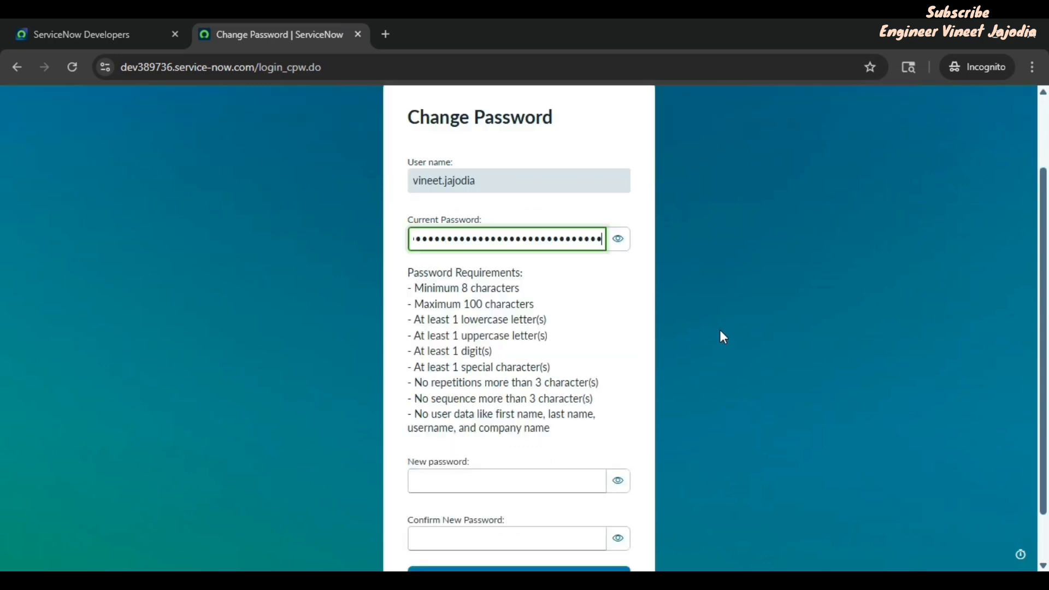
{"action": "scroll", "coordinate": [719, 338], "scroll_direction": "down", "scroll_amount": 1}
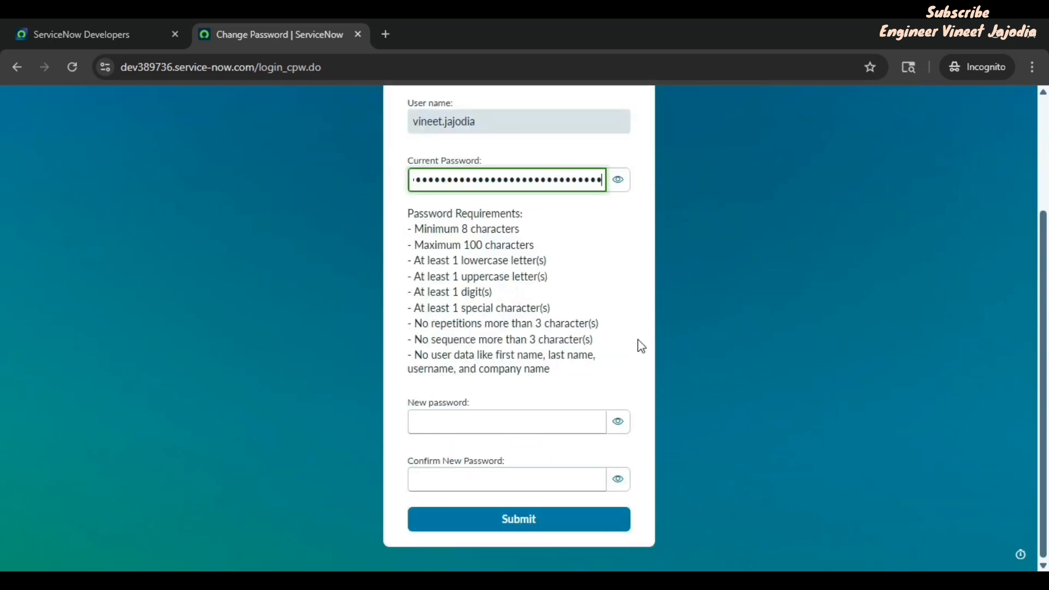
{"action": "left_click", "coordinate": [583, 297]}
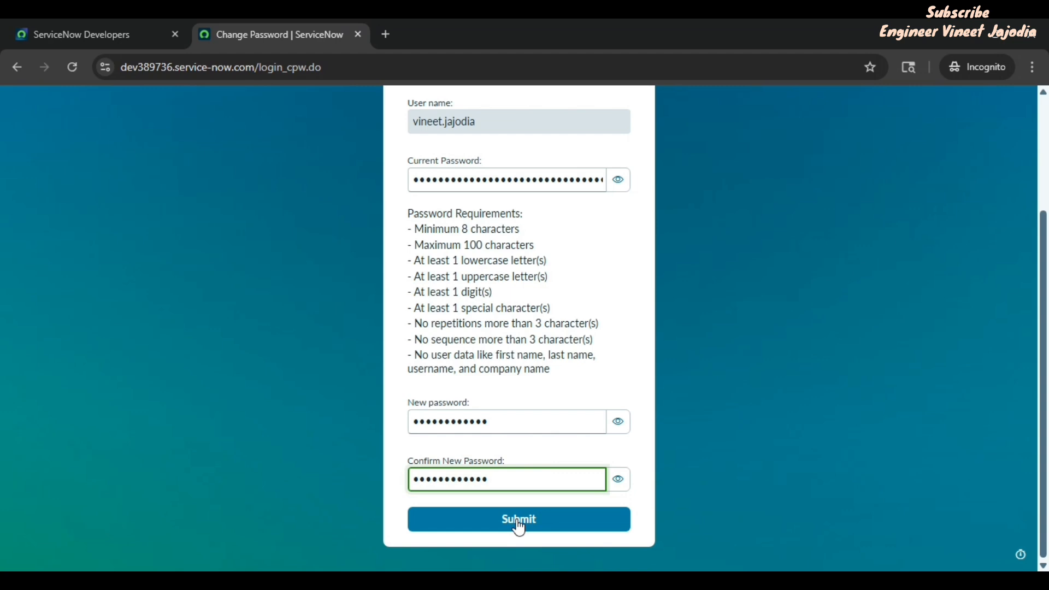
{"action": "left_click", "coordinate": [531, 523]}
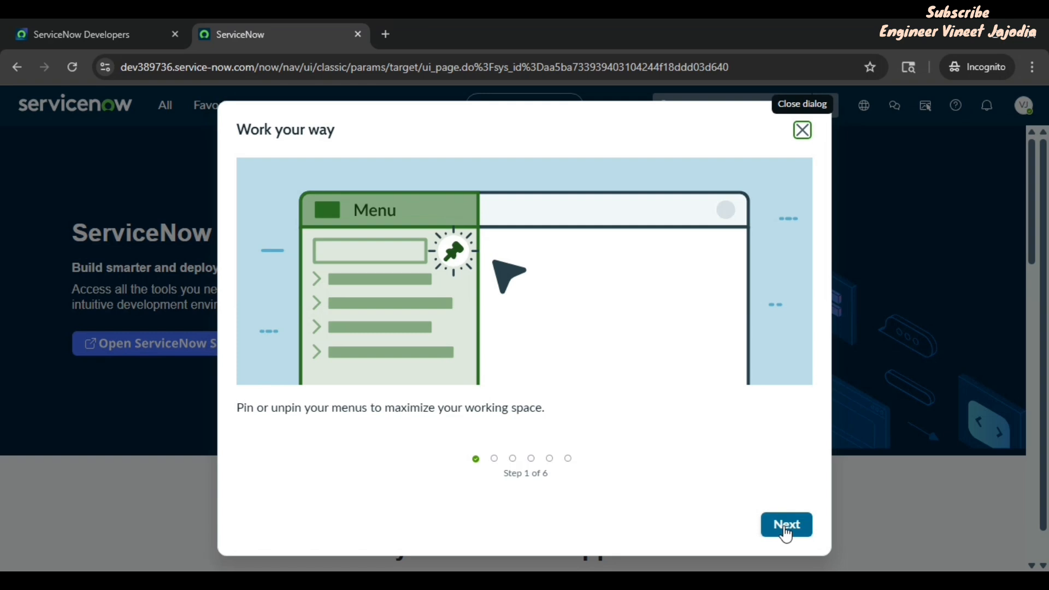
Step: Advance through all six welcome tour steps and dismiss it with Got it!
{"action": "left_click", "coordinate": [787, 527]}
{"action": "left_click", "coordinate": [787, 527]}
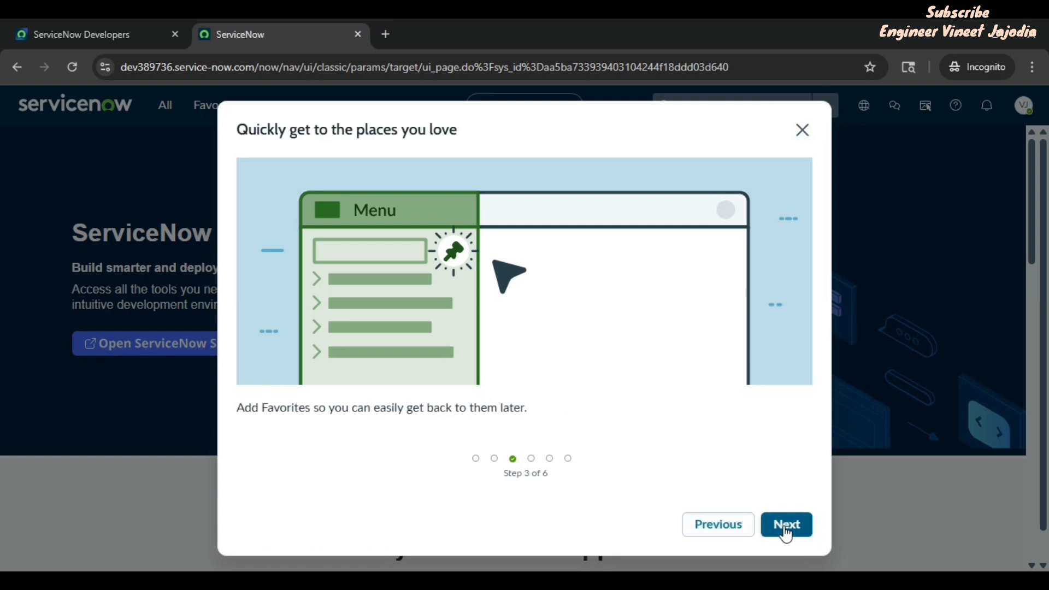
{"action": "left_click", "coordinate": [787, 527]}
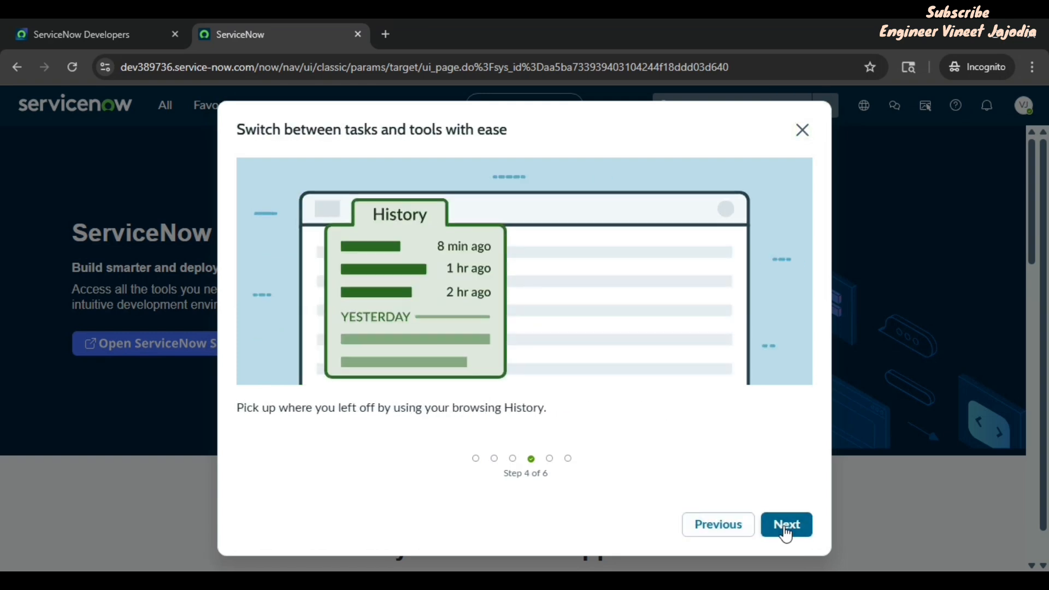
{"action": "left_click", "coordinate": [787, 528]}
{"action": "left_click", "coordinate": [786, 528]}
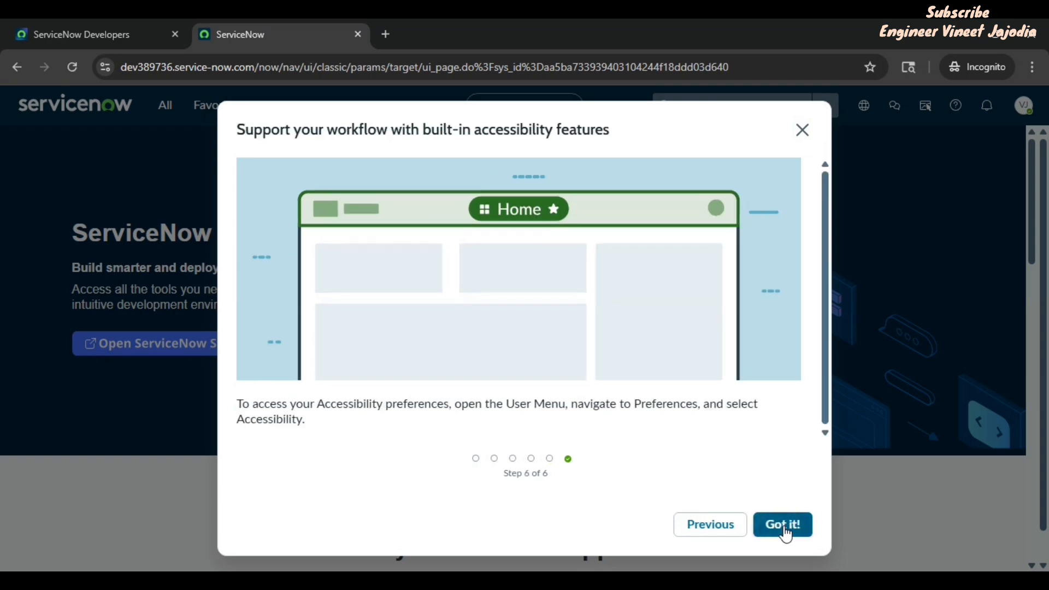
{"action": "left_click", "coordinate": [785, 529]}
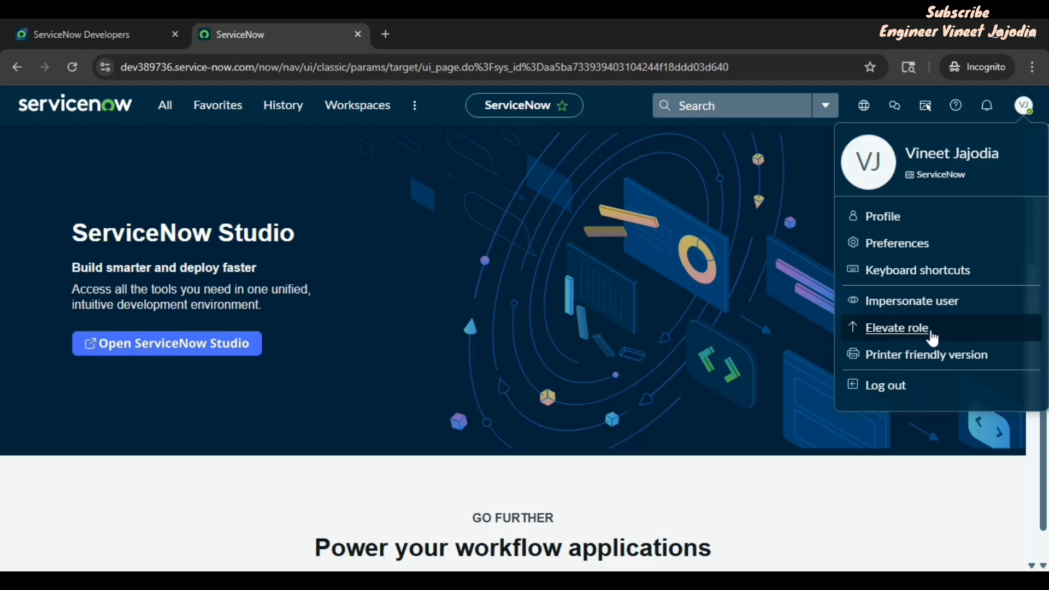
{"action": "left_click", "coordinate": [922, 334]}
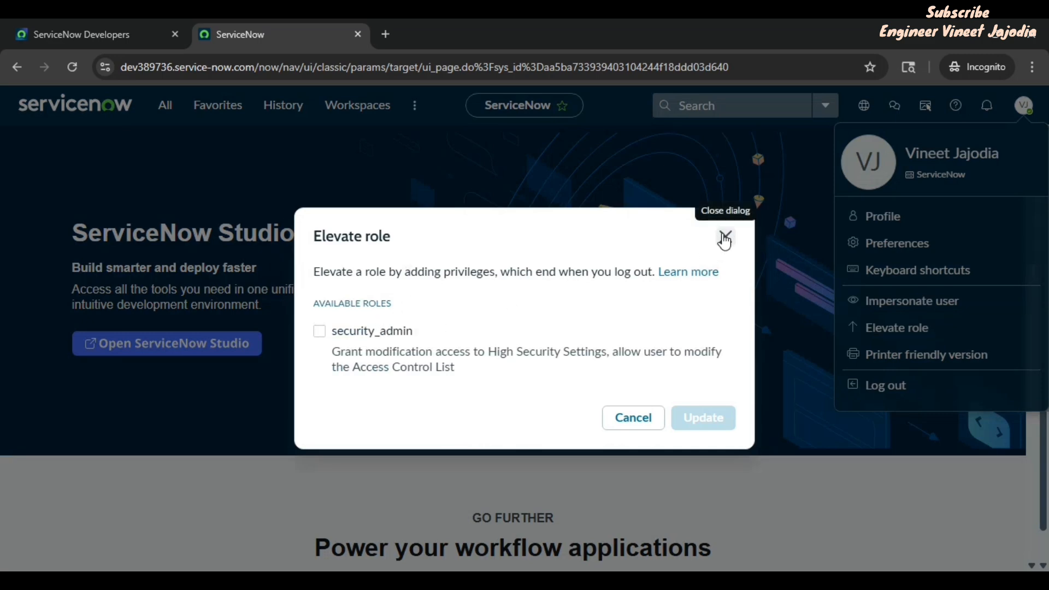
{"action": "left_click", "coordinate": [724, 236]}
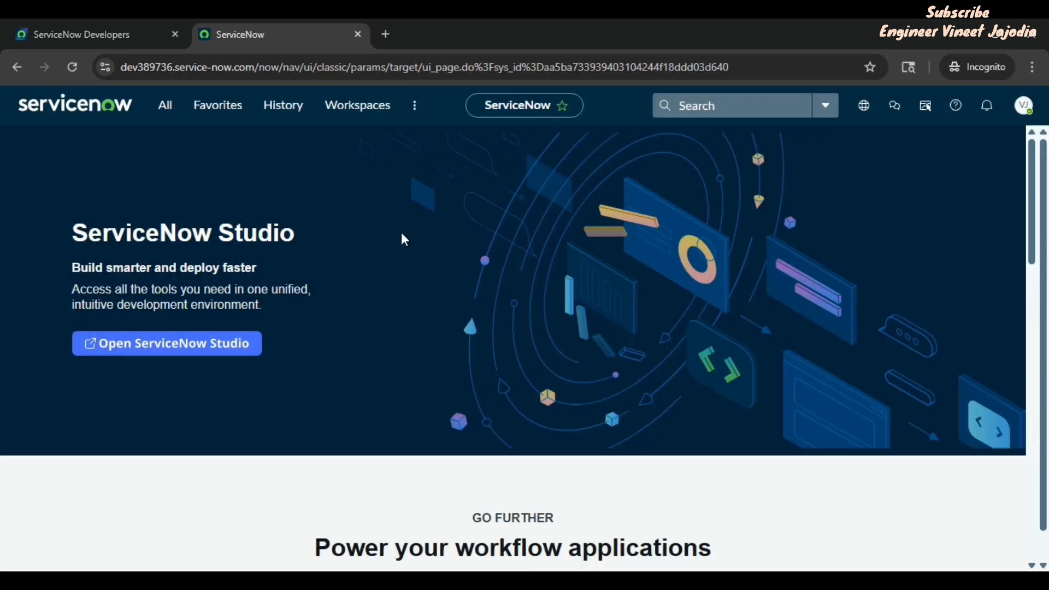
{"action": "left_click", "coordinate": [129, 30]}
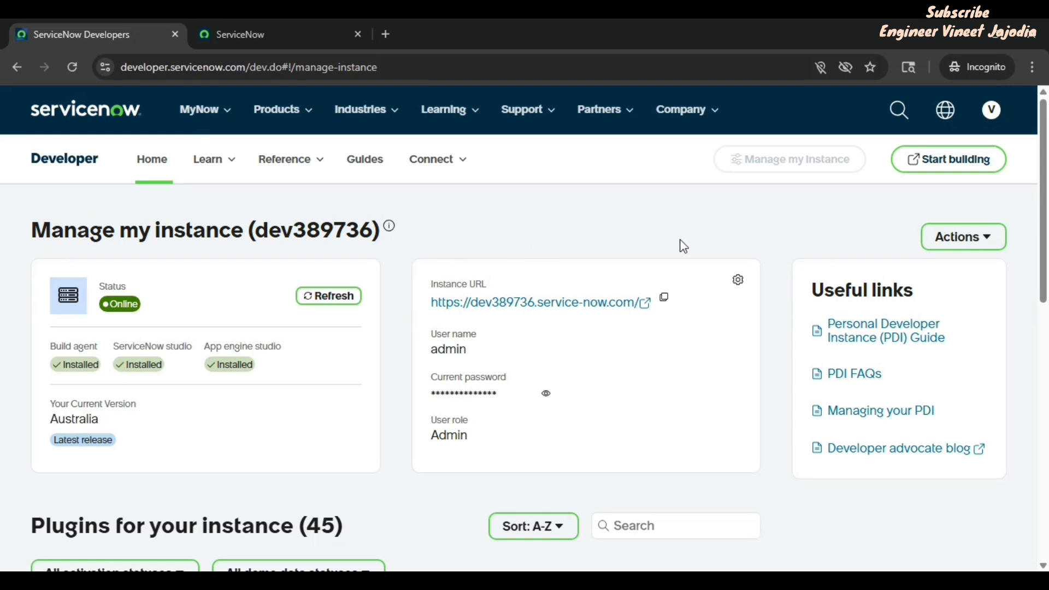
{"action": "left_click", "coordinate": [277, 36]}
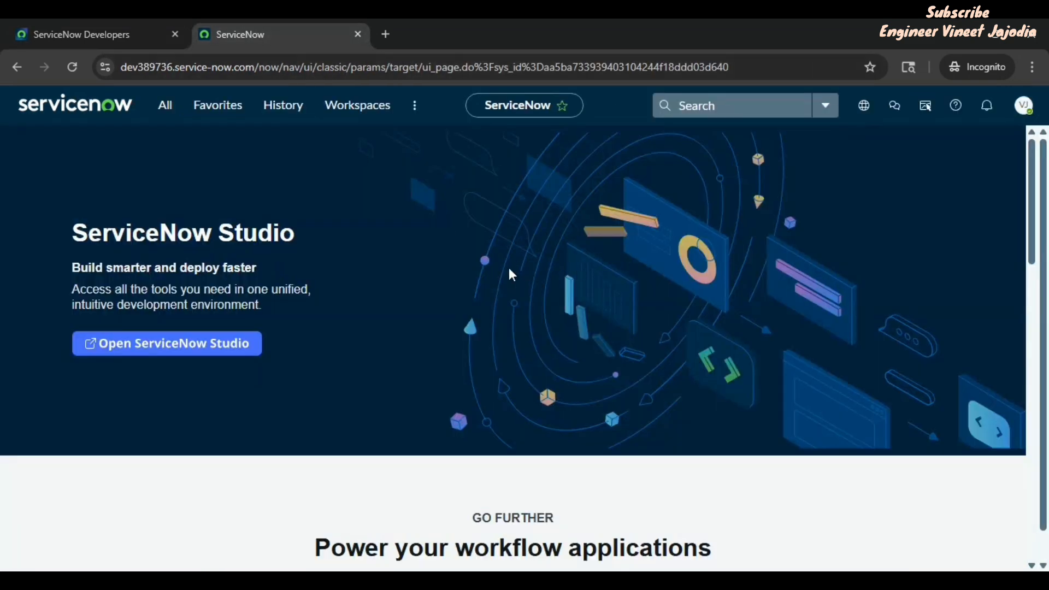